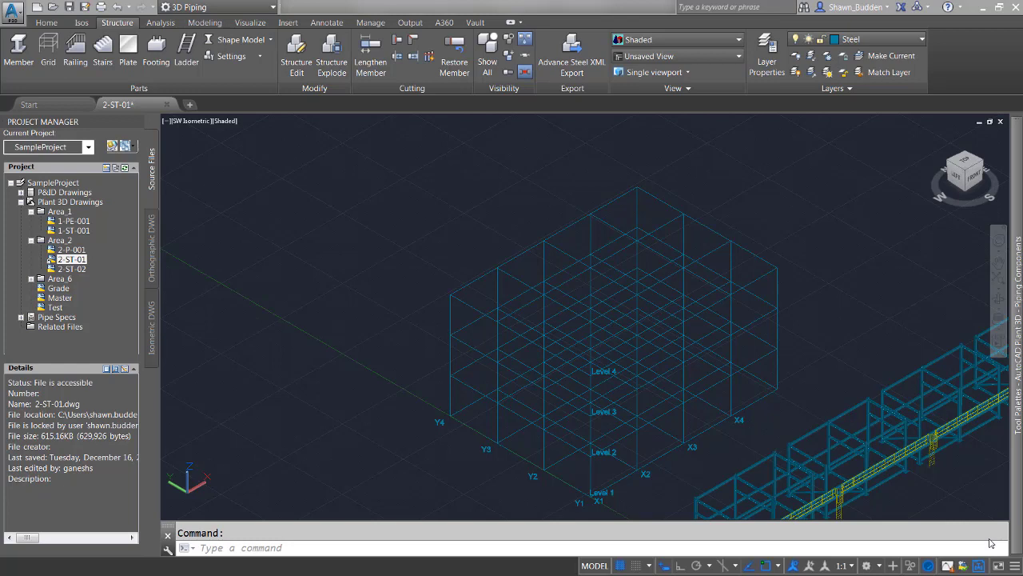
In the member settings, choose the AISC shape standard and shape type W, and filter the shape sizes by 8.
{"action": "left_click", "coordinate": [234, 58]}
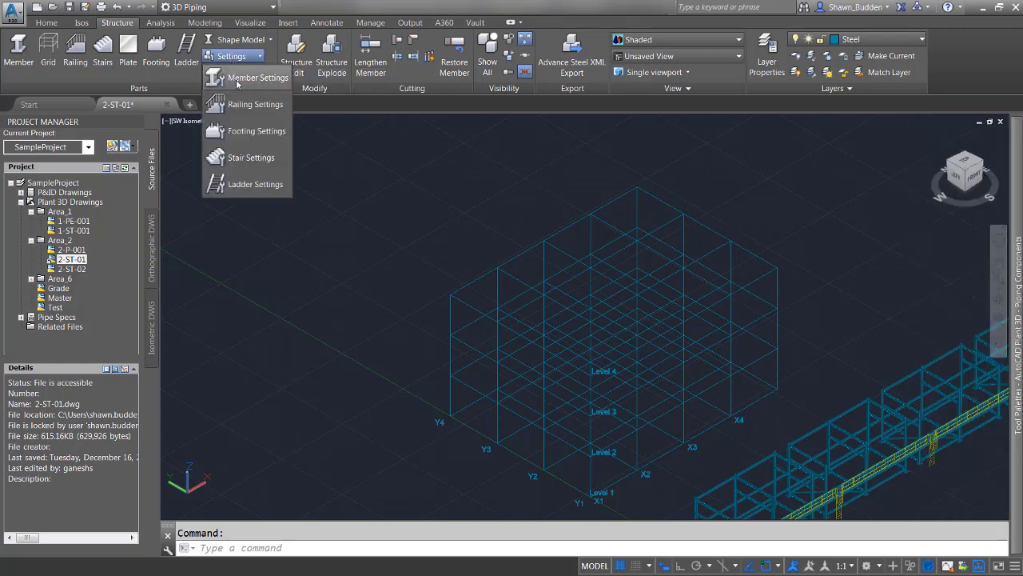
{"action": "left_click", "coordinate": [253, 80]}
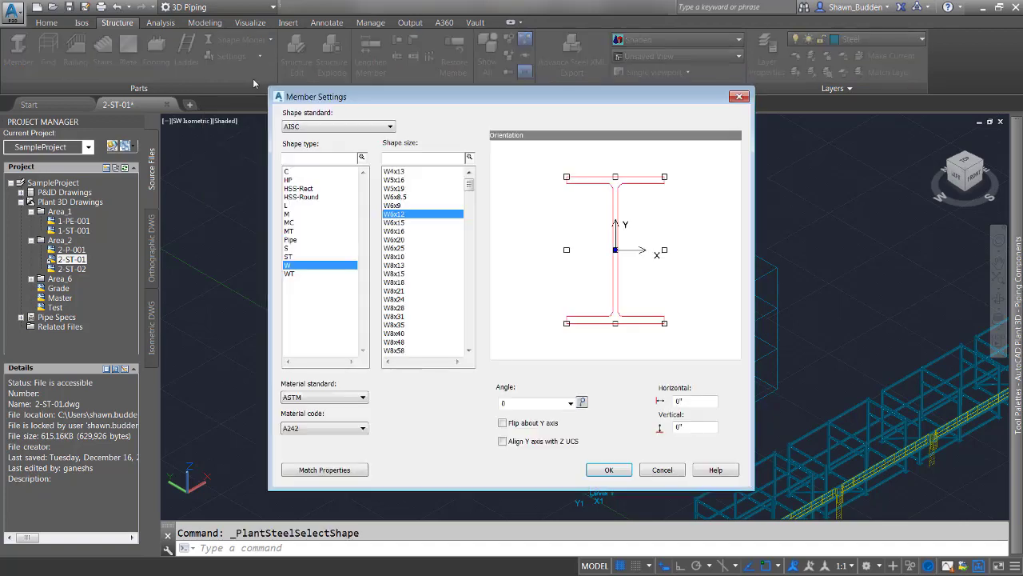
{"action": "left_click", "coordinate": [326, 126]}
{"action": "left_click", "coordinate": [341, 132]}
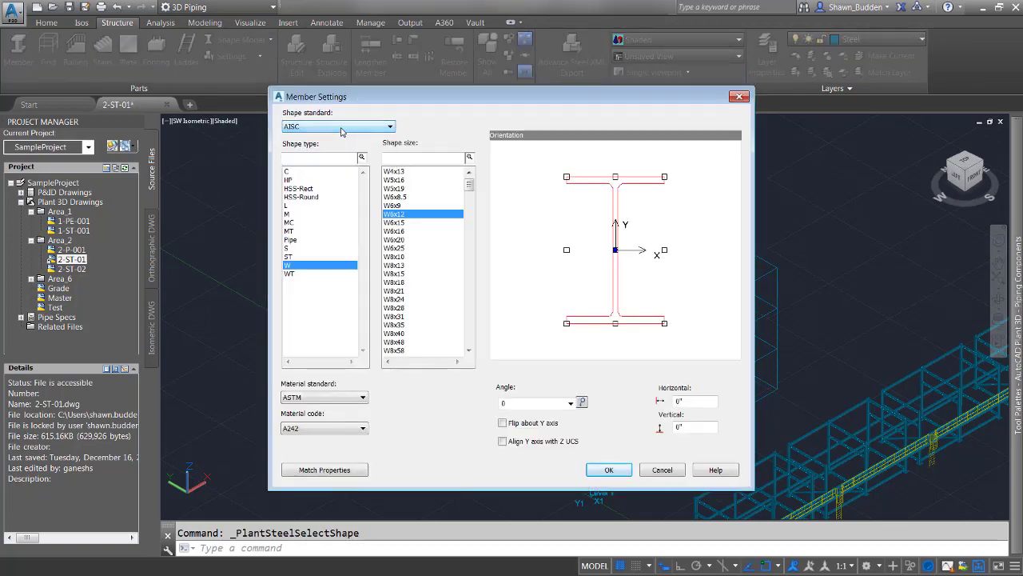
{"action": "left_click", "coordinate": [307, 158]}
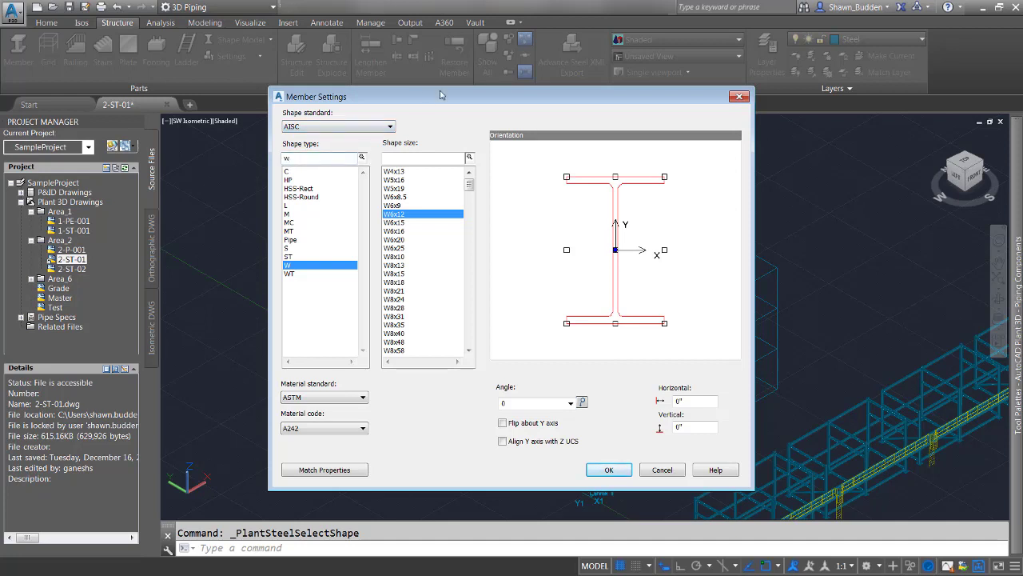
{"action": "left_click", "coordinate": [468, 158]}
{"action": "left_click", "coordinate": [289, 180]}
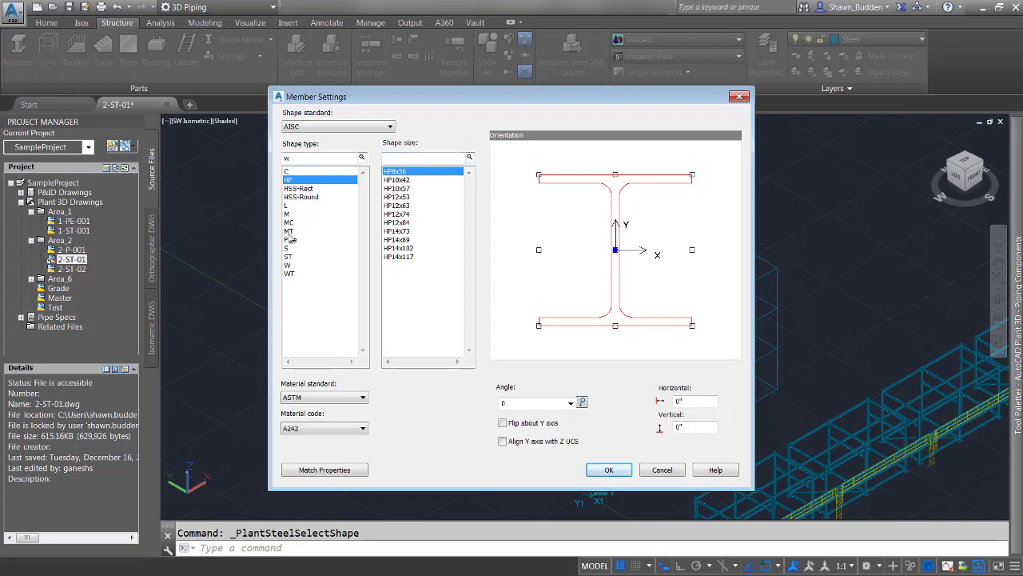
{"action": "left_click", "coordinate": [288, 264]}
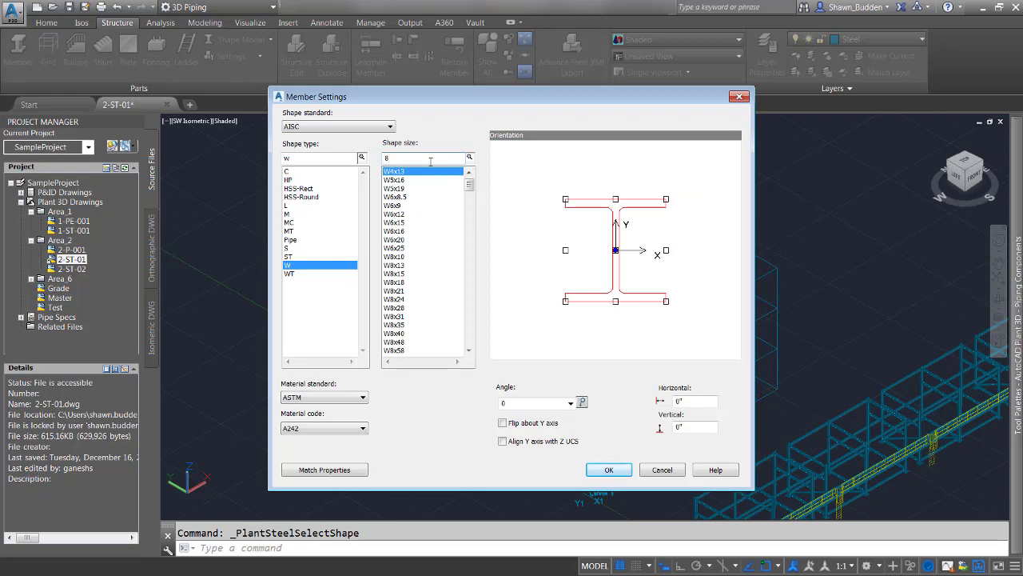
{"action": "left_click", "coordinate": [468, 158]}
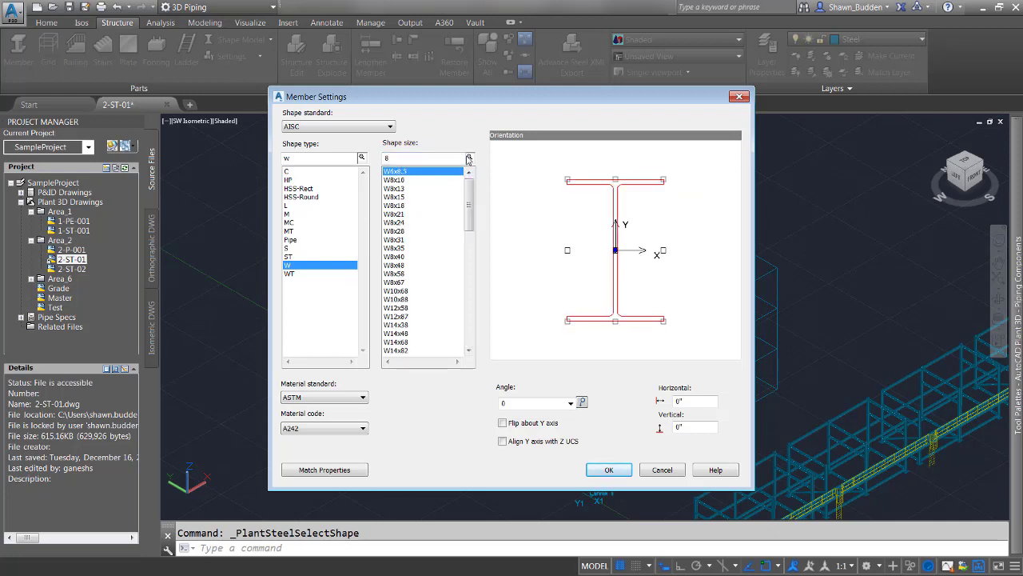
Choose ASTM as the member's material standard and keep A242 as its material code.
{"action": "left_click", "coordinate": [361, 399]}
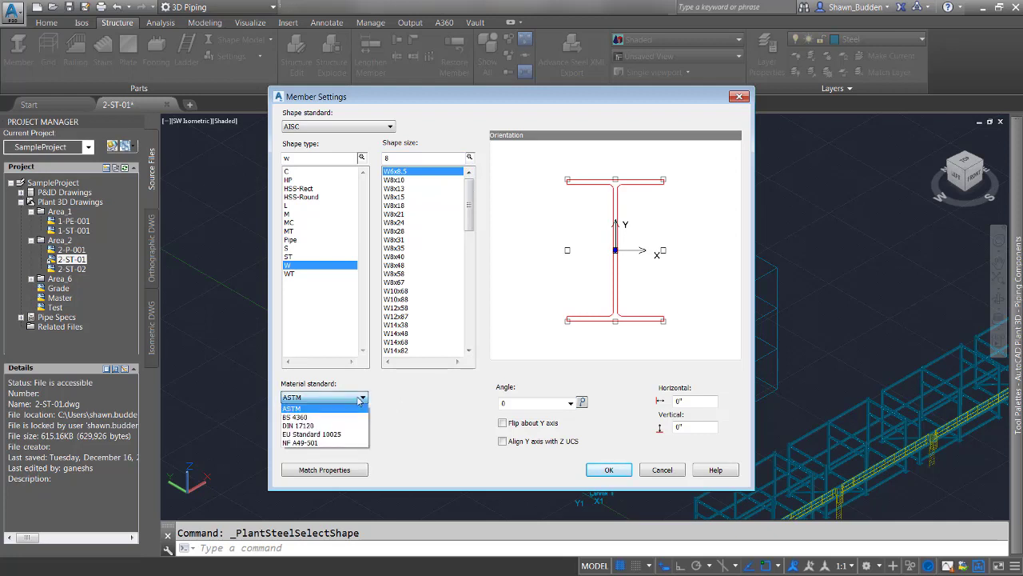
{"action": "left_click", "coordinate": [359, 408]}
{"action": "left_click", "coordinate": [349, 430]}
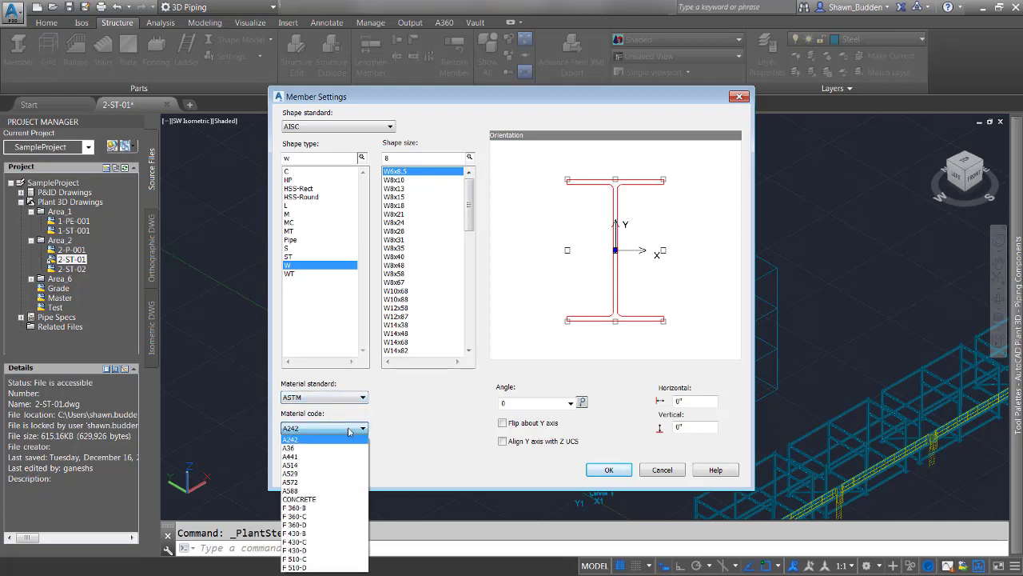
{"action": "left_click", "coordinate": [417, 412]}
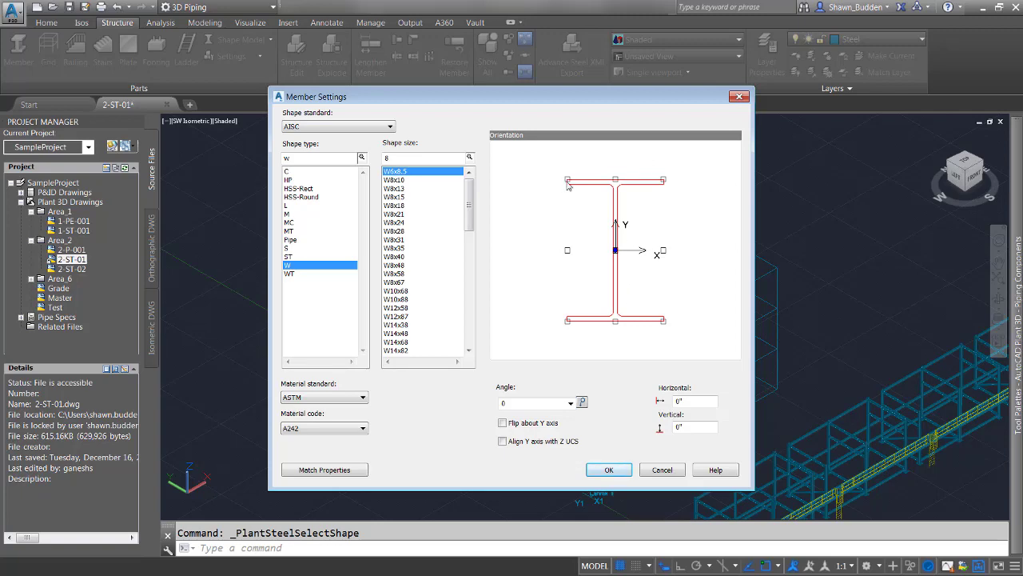
Try the profile's corner insertion points, set the insertion point to the centre, and accept the member settings.
{"action": "left_click_drag", "start_coordinate": [579, 105], "coordinate": [432, 112]}
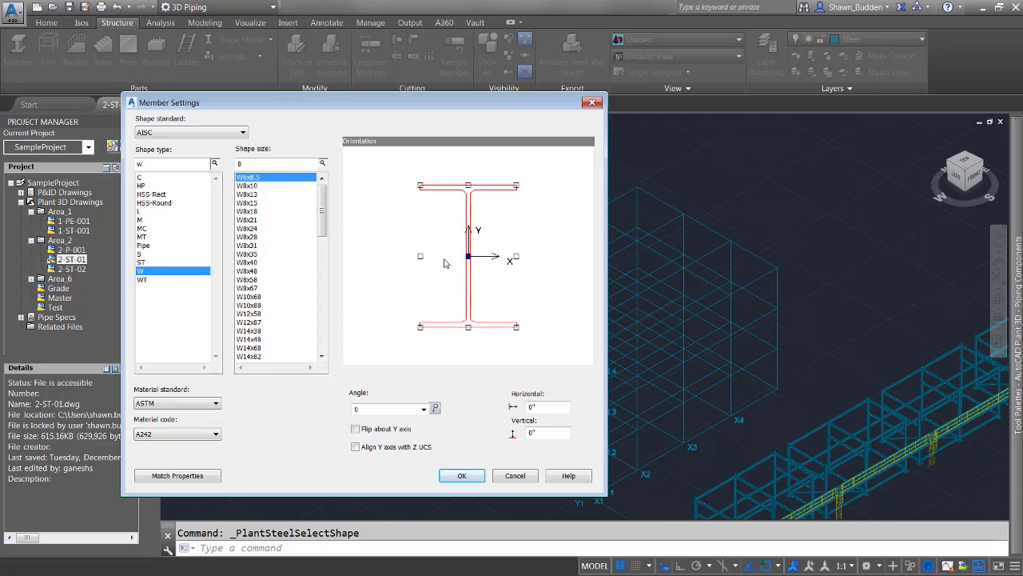
{"action": "left_click", "coordinate": [516, 186]}
{"action": "left_click", "coordinate": [516, 327]}
{"action": "left_click", "coordinate": [468, 256]}
{"action": "left_click", "coordinate": [461, 477]}
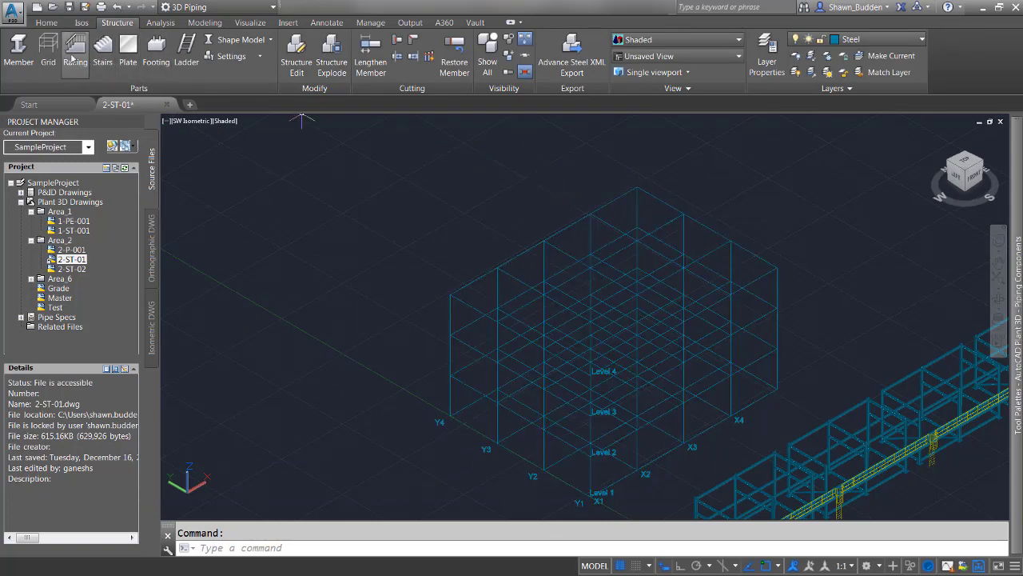
Place a structural member about 66 ft long freehand in the empty area beside the structural grid.
{"action": "left_click", "coordinate": [28, 52]}
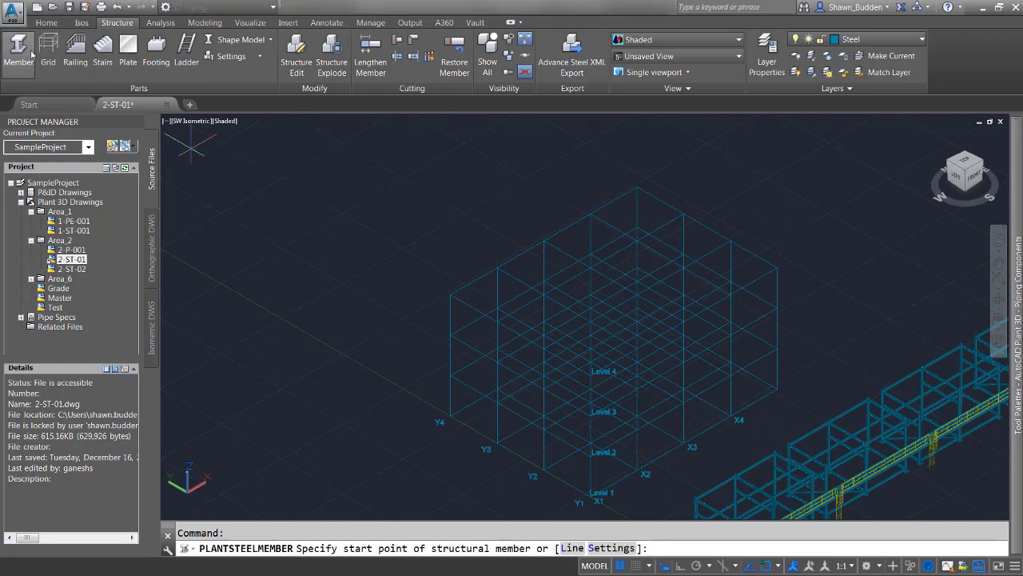
{"action": "left_click", "coordinate": [283, 249]}
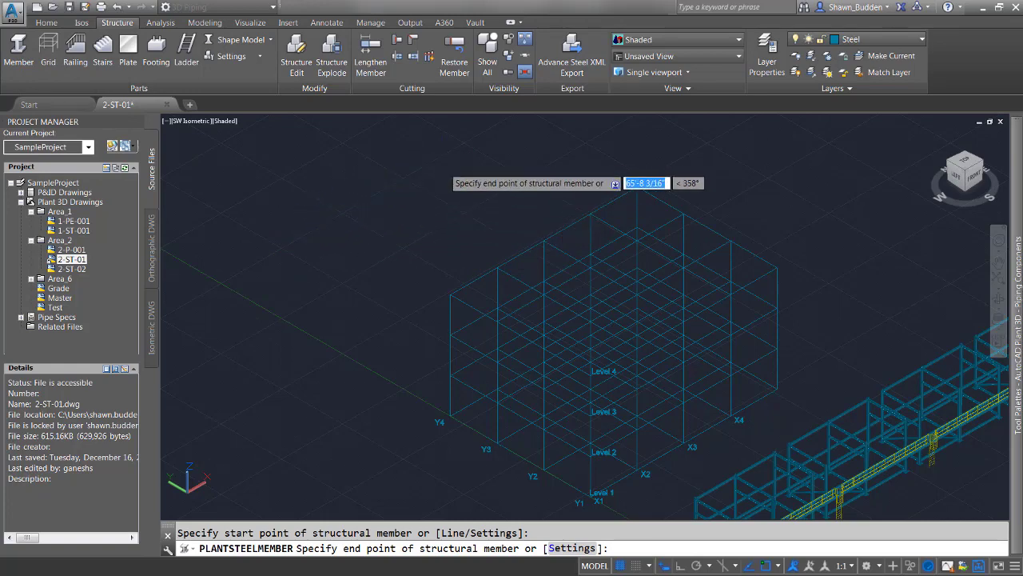
{"action": "left_click", "coordinate": [442, 168]}
{"action": "right_click", "coordinate": [412, 202]}
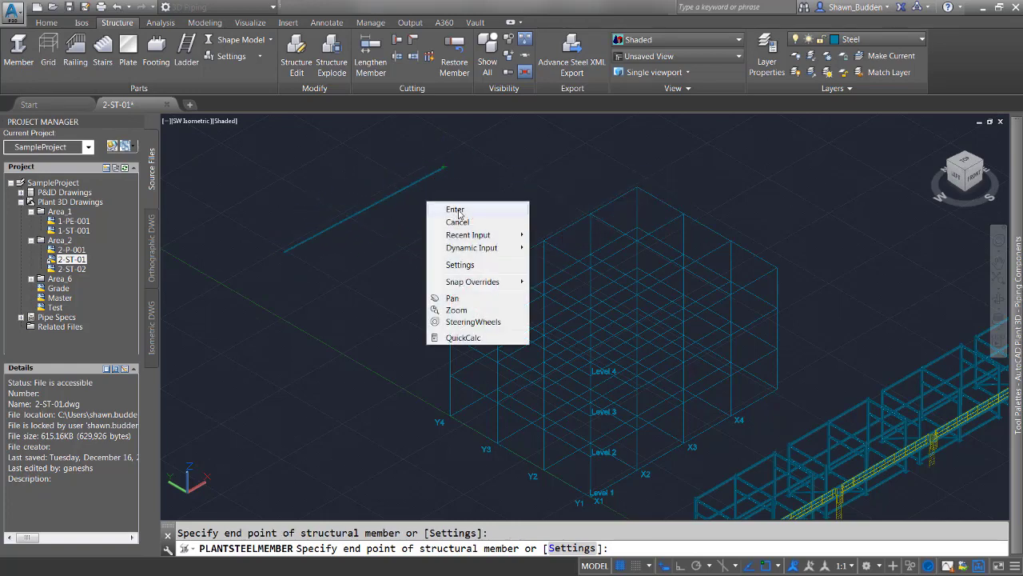
{"action": "left_click", "coordinate": [457, 210]}
Examine the profile and orientation at the near end of the placed member.
{"action": "scroll", "coordinate": [287, 257], "scroll_direction": "down", "scroll_amount": 4}
{"action": "scroll", "coordinate": [287, 257], "scroll_direction": "up", "scroll_amount": 6}
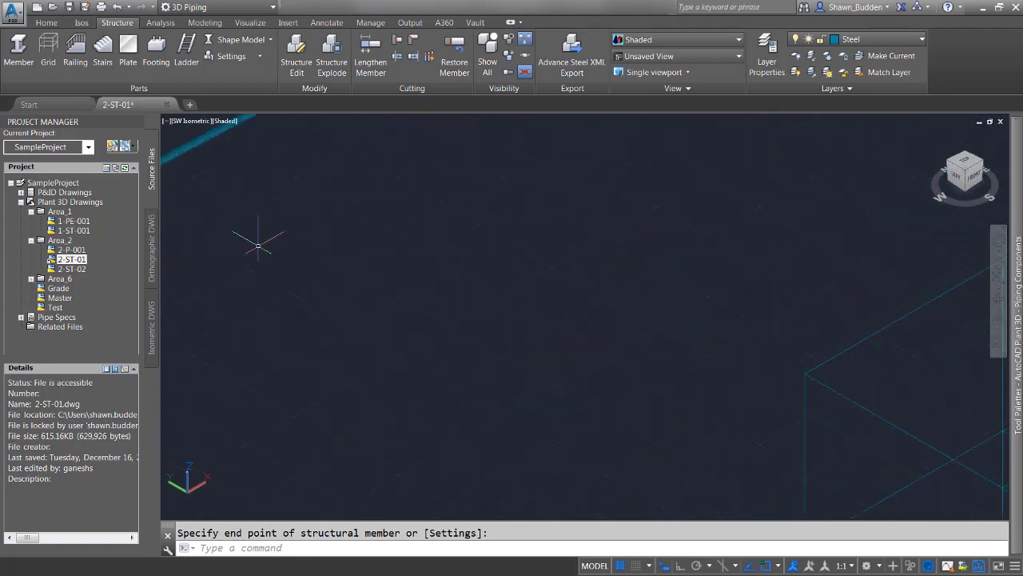
{"action": "key", "text": "Escape"}
{"action": "scroll", "coordinate": [504, 355], "scroll_direction": "up", "scroll_amount": 4}
{"action": "scroll", "coordinate": [389, 293], "scroll_direction": "up", "scroll_amount": 4}
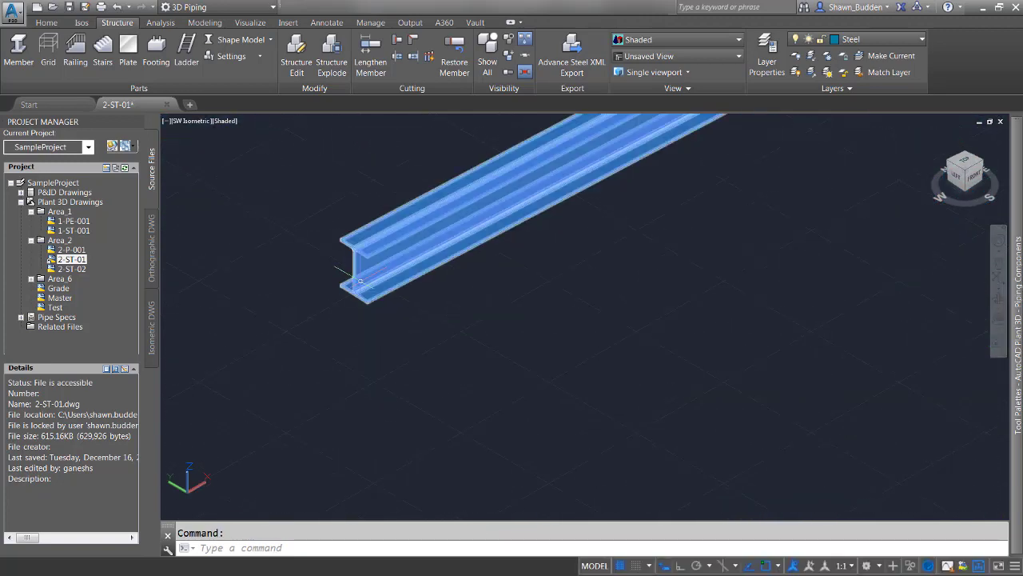
{"action": "scroll", "coordinate": [532, 308], "scroll_direction": "down", "scroll_amount": 3}
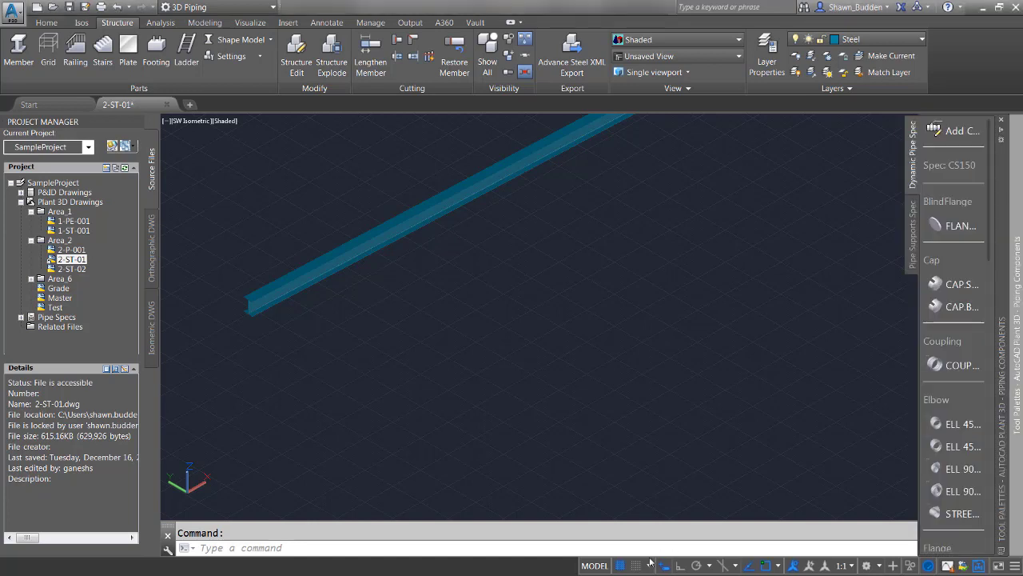
{"action": "left_click", "coordinate": [568, 326]}
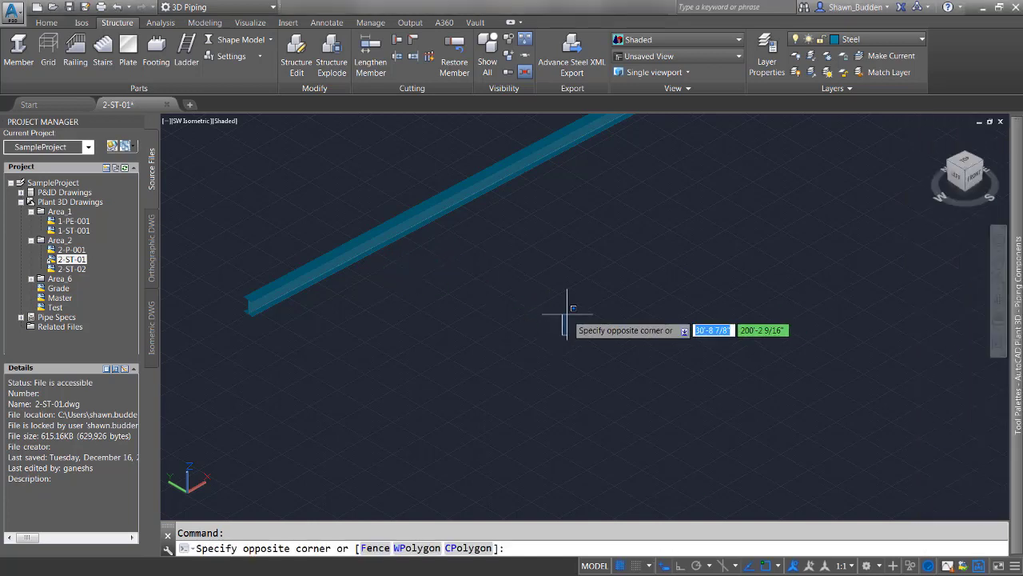
{"action": "left_click", "coordinate": [567, 313]}
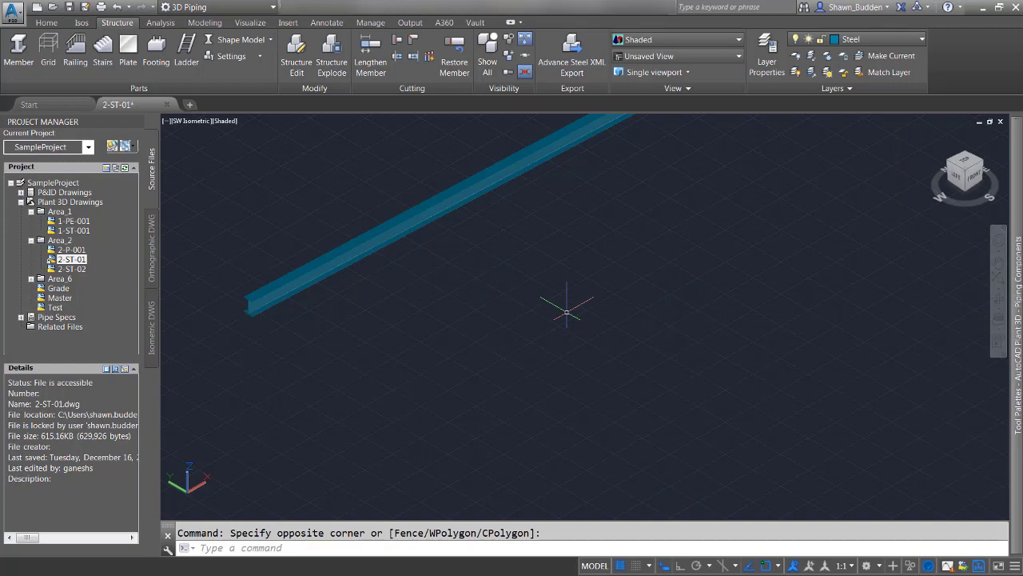
Draw a 15' line at an angle of 0 in the empty area in front of the member.
{"action": "type", "text": "l"}
{"action": "key", "text": "Return"}
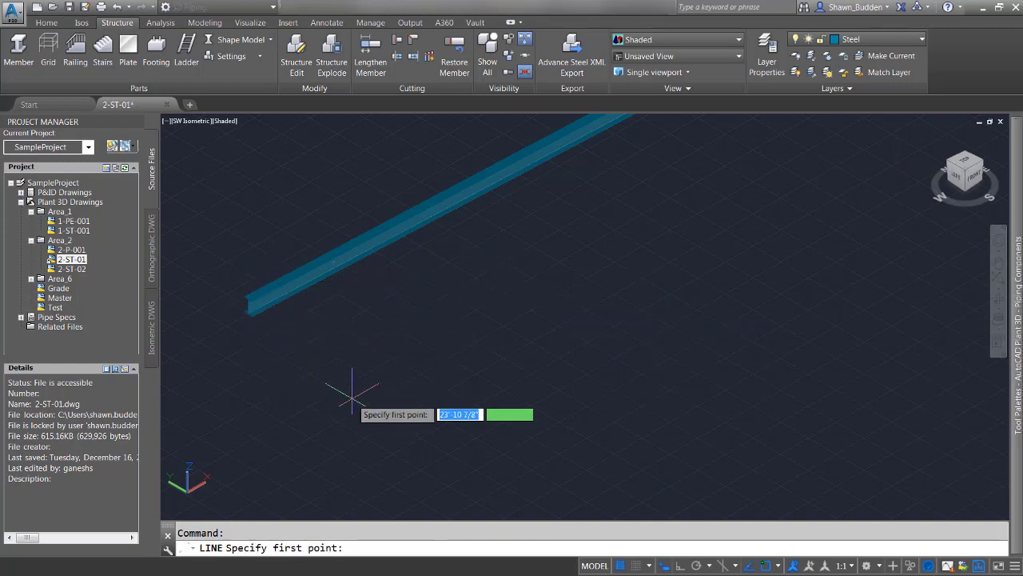
{"action": "left_click", "coordinate": [337, 362]}
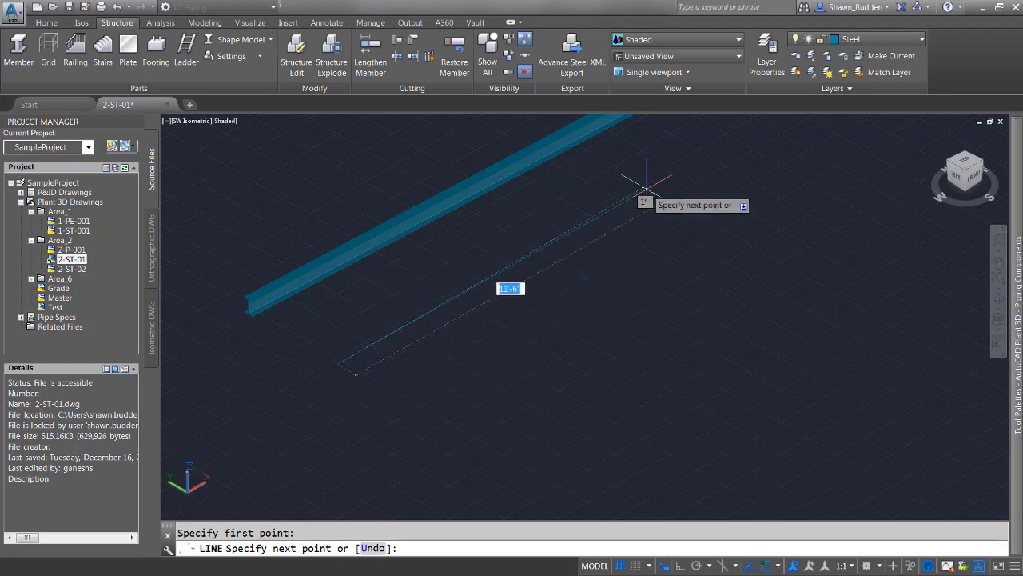
{"action": "type", "text": "15"}
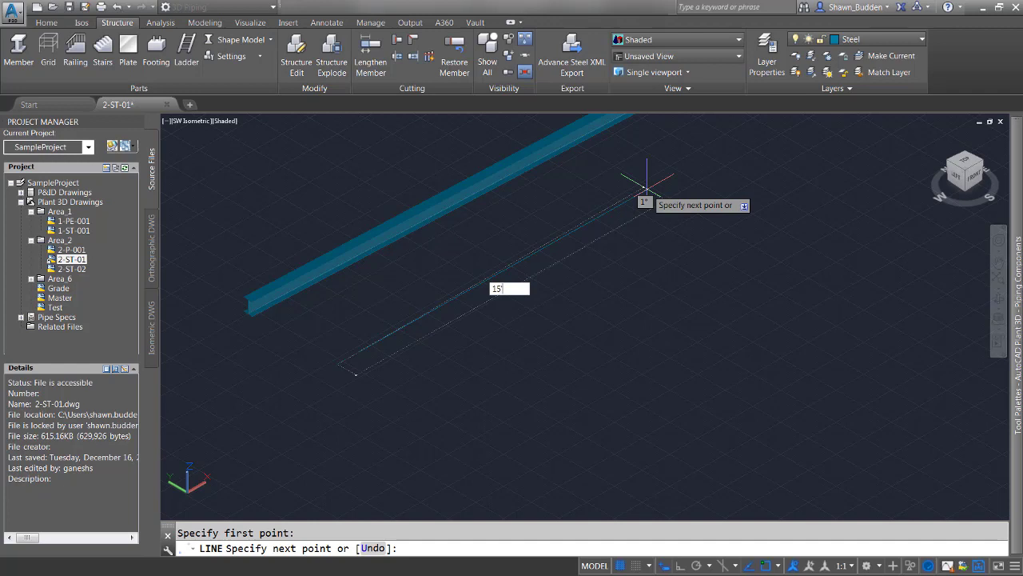
{"action": "key", "text": "Tab"}
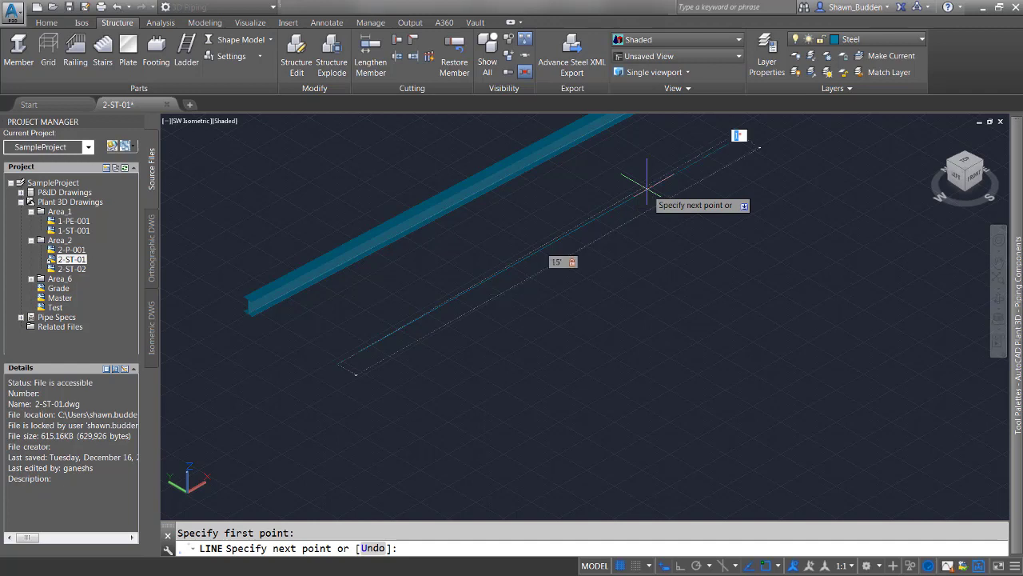
{"action": "type", "text": "0"}
{"action": "key", "text": "Return"}
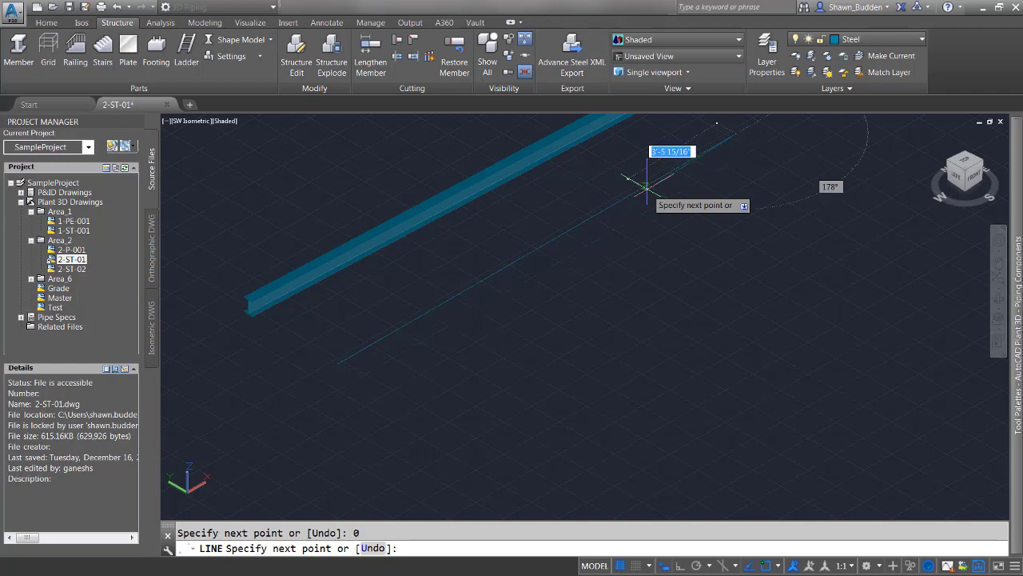
{"action": "right_click", "coordinate": [859, 196]}
{"action": "left_click", "coordinate": [884, 212]}
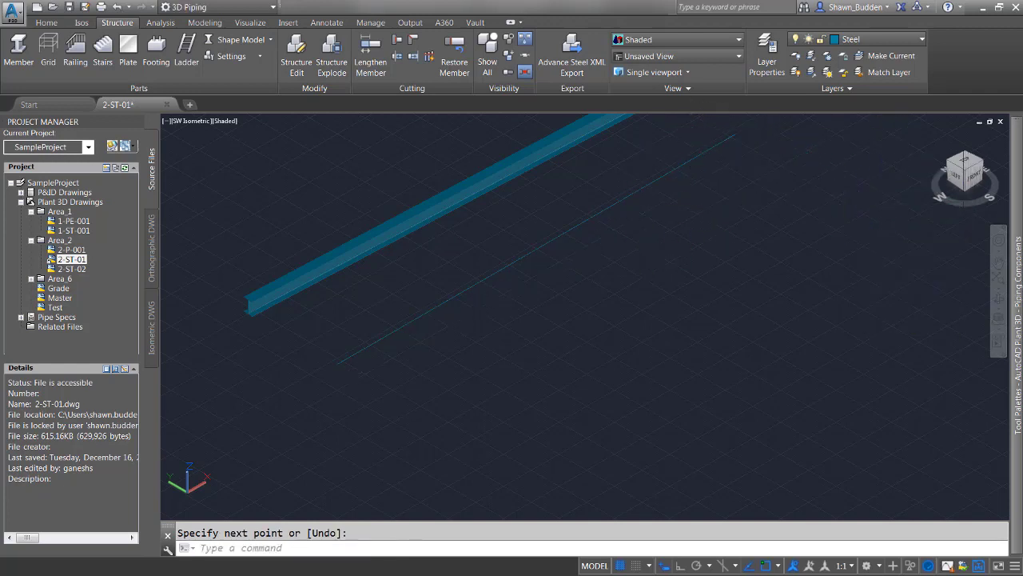
Place a structural member along the 15' line, using endpoint snaps for its start and end points.
{"action": "middle_click_drag", "start_coordinate": [572, 239], "coordinate": [601, 299]}
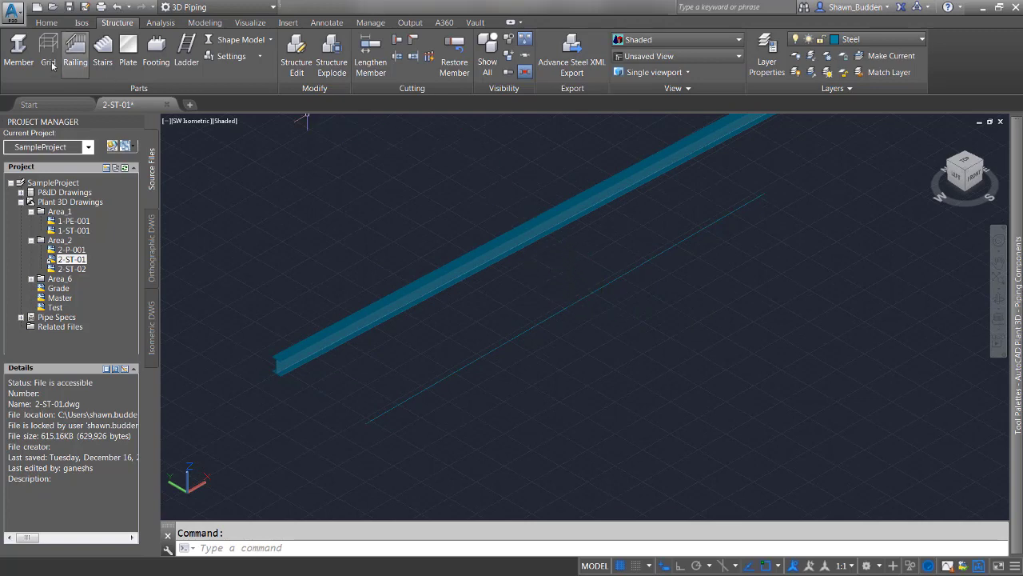
{"action": "left_click", "coordinate": [24, 56]}
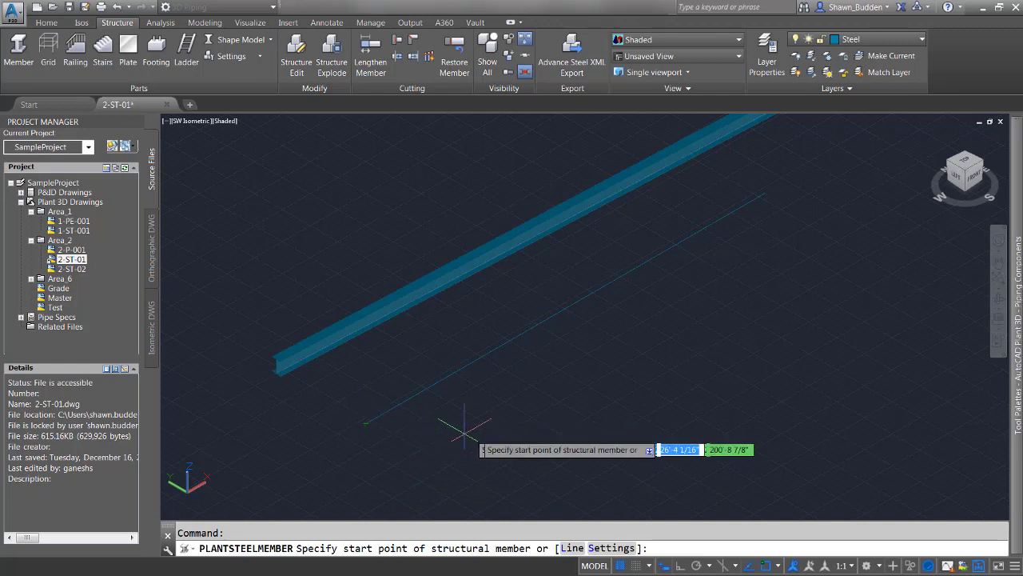
{"action": "right_click", "coordinate": [555, 426], "text": "shift"}
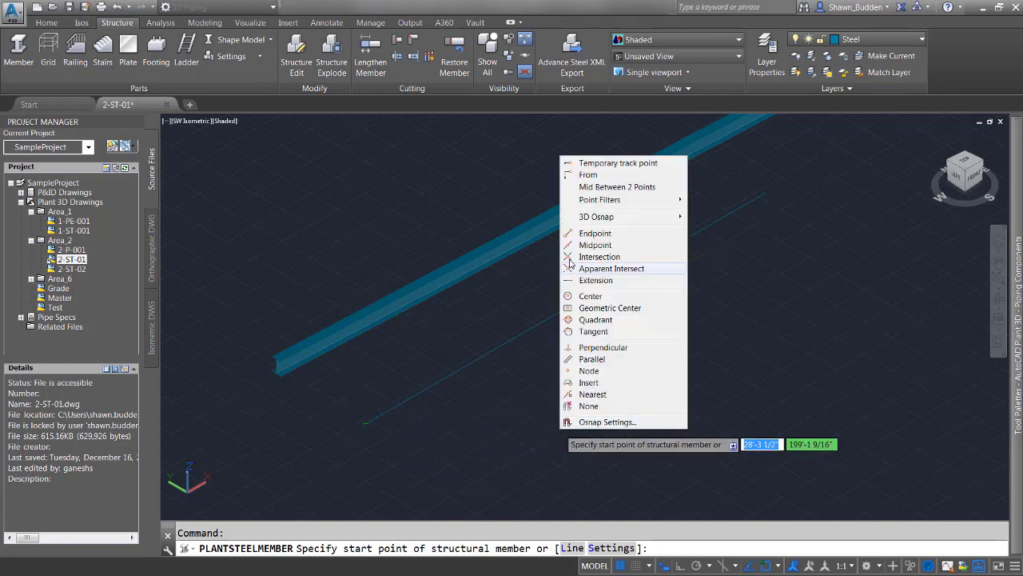
{"action": "left_click", "coordinate": [596, 232]}
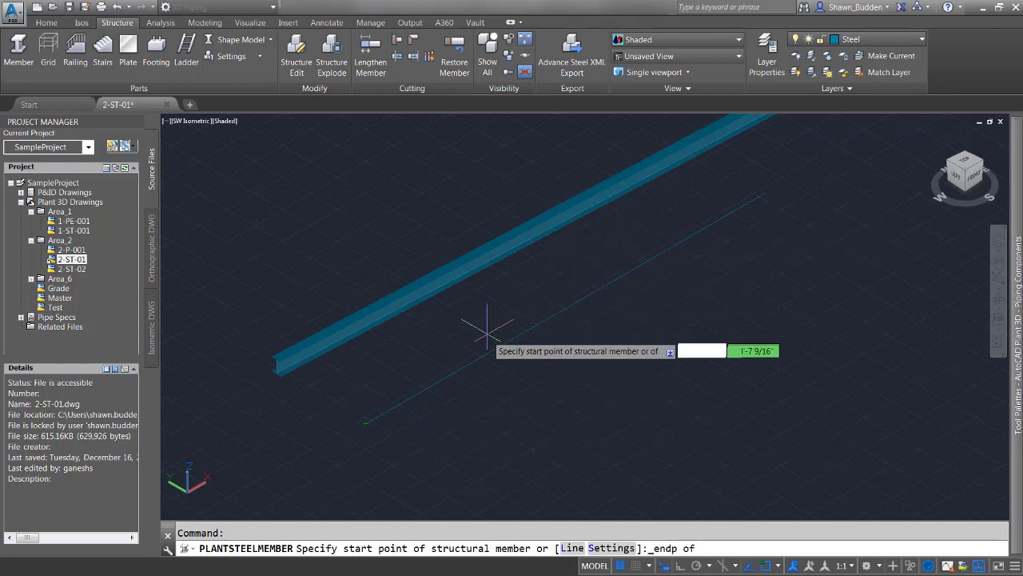
{"action": "left_click", "coordinate": [365, 423]}
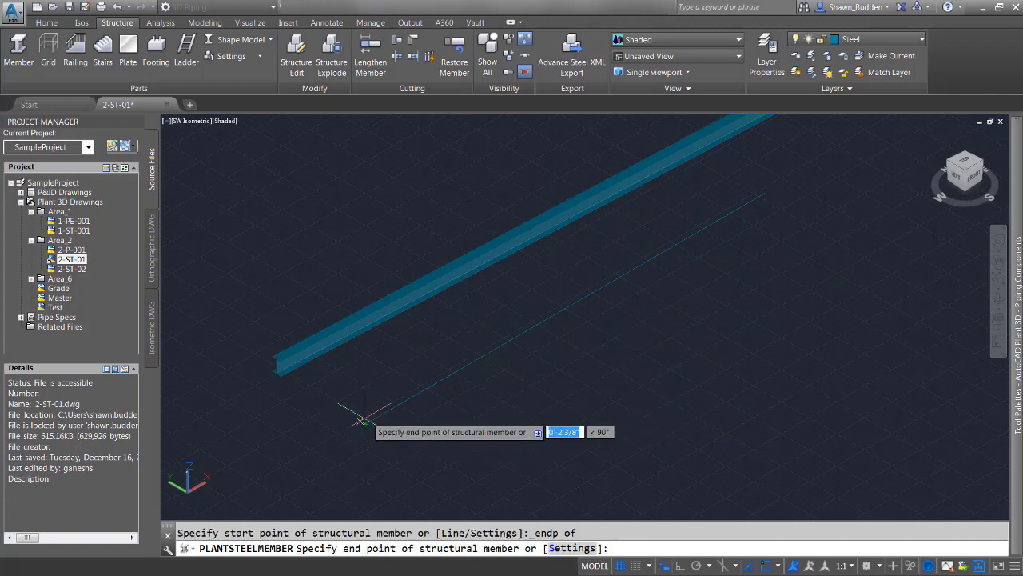
{"action": "right_click", "coordinate": [802, 223], "text": "shift"}
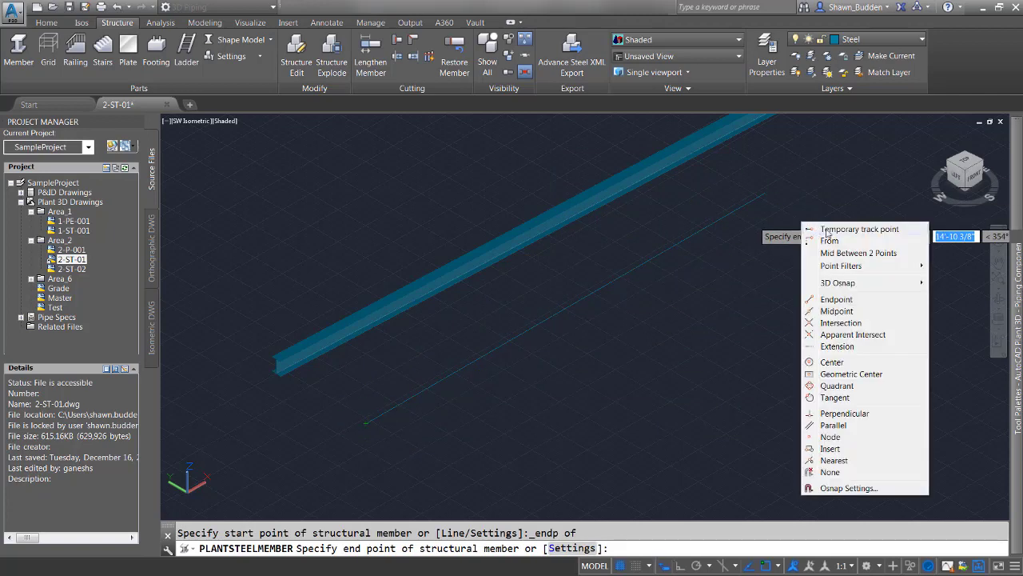
{"action": "left_click", "coordinate": [834, 302]}
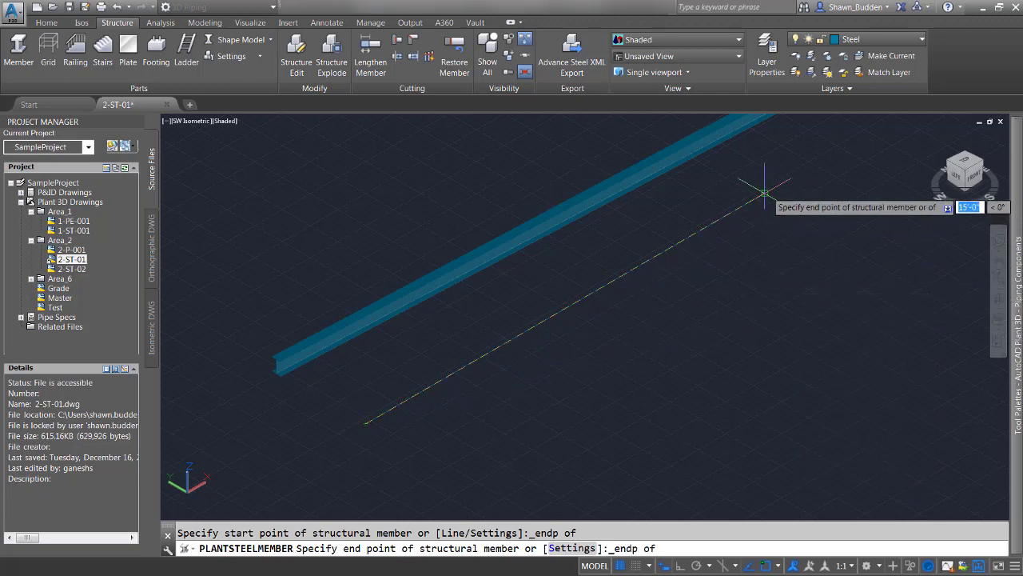
{"action": "left_click", "coordinate": [763, 192]}
{"action": "right_click", "coordinate": [788, 283]}
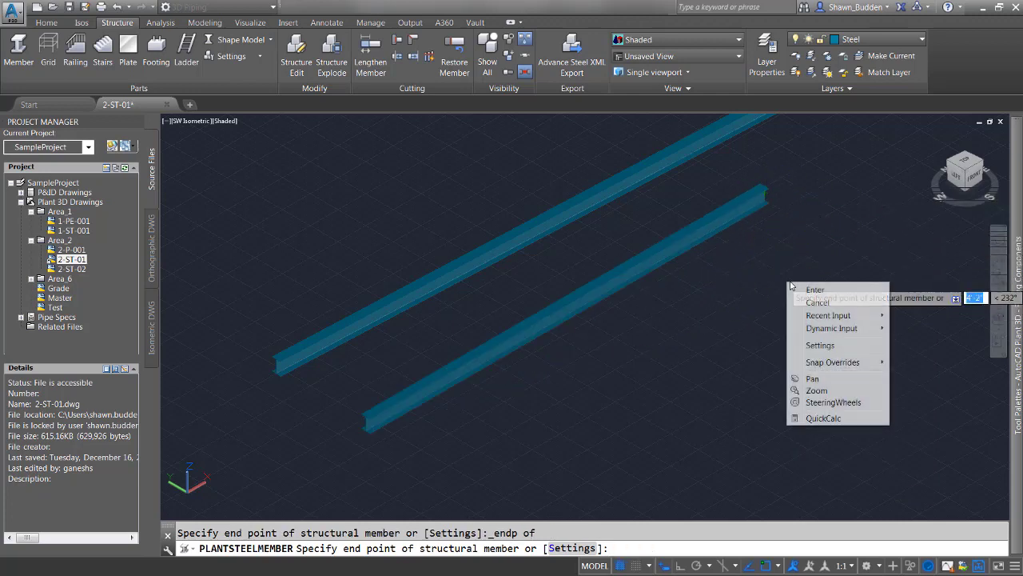
{"action": "left_click", "coordinate": [818, 304]}
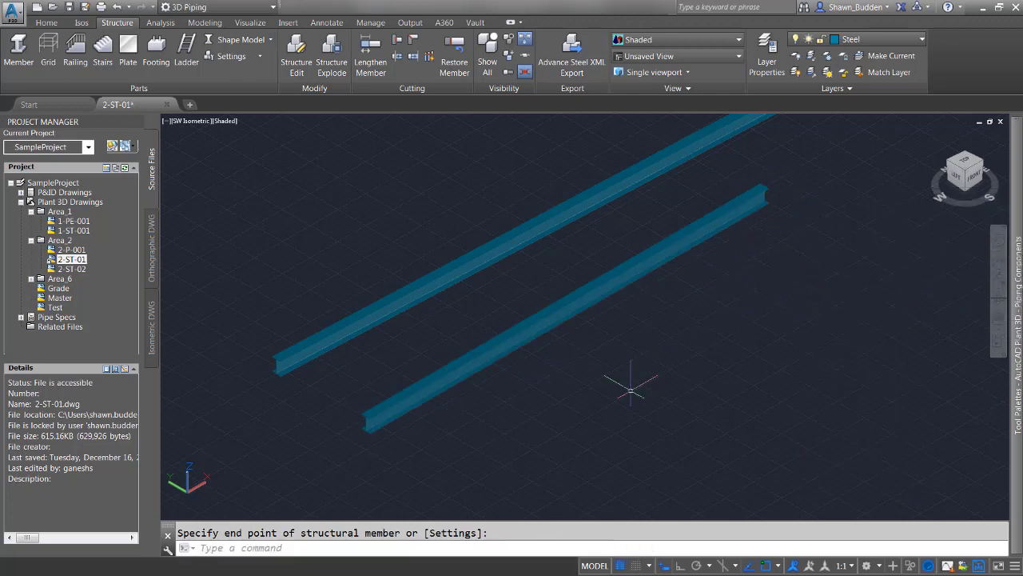
Draw another 15' line at an angle of 0 in the empty area in front of the second structural member.
{"action": "scroll", "coordinate": [577, 387], "scroll_direction": "up", "scroll_amount": 3}
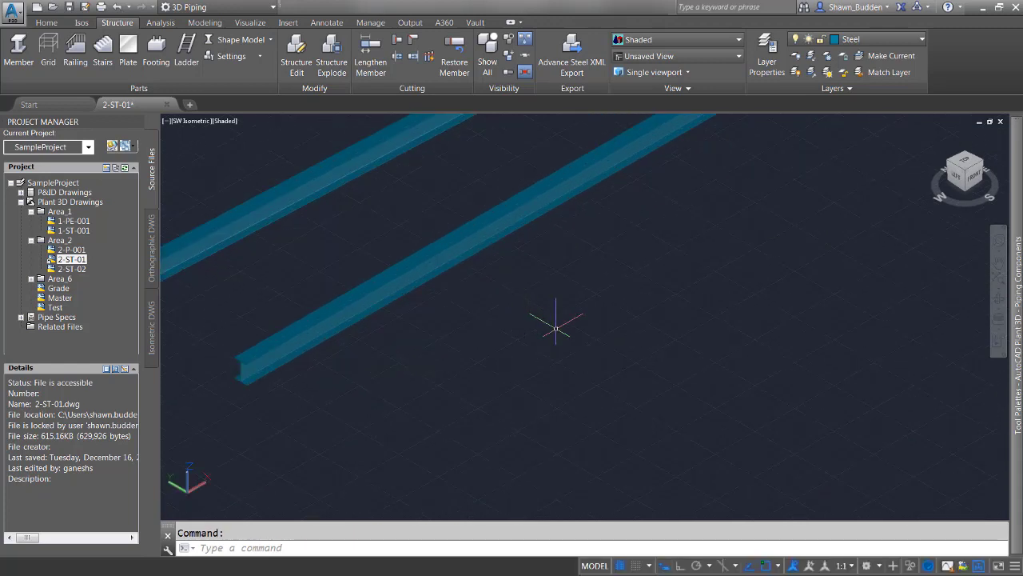
{"action": "type", "text": "line"}
{"action": "key", "text": "Return"}
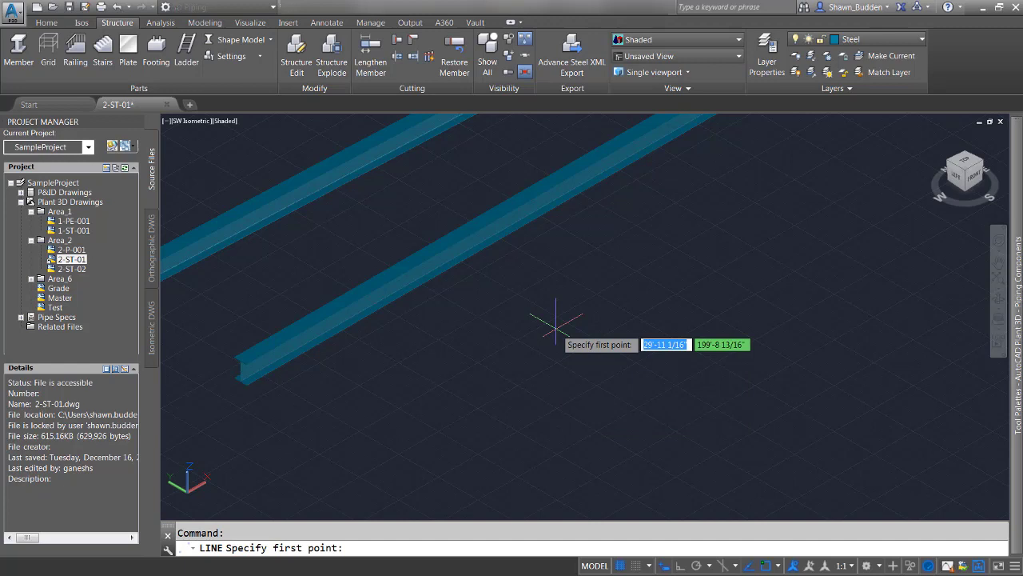
{"action": "left_click", "coordinate": [349, 448]}
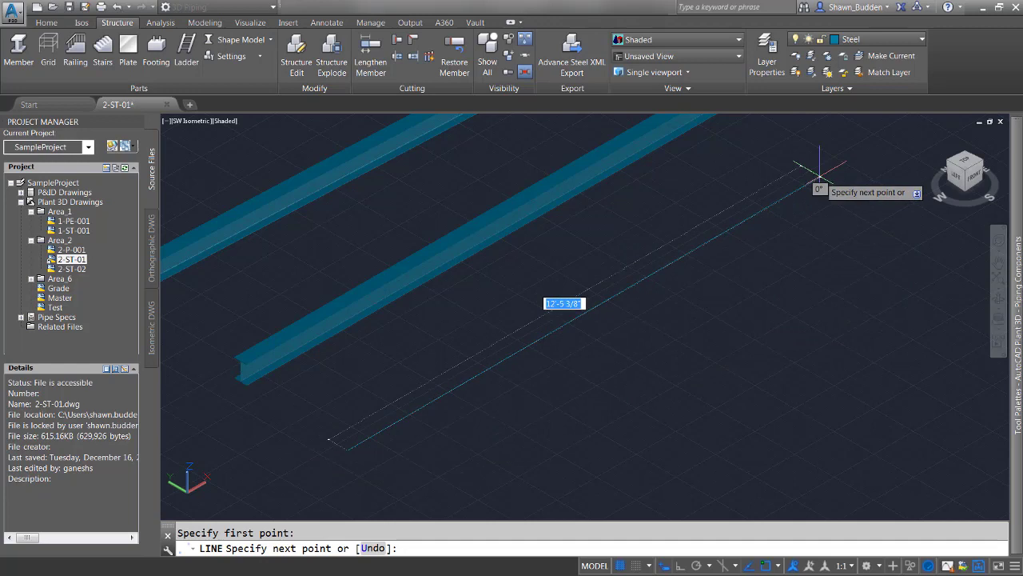
{"action": "type", "text": "15"}
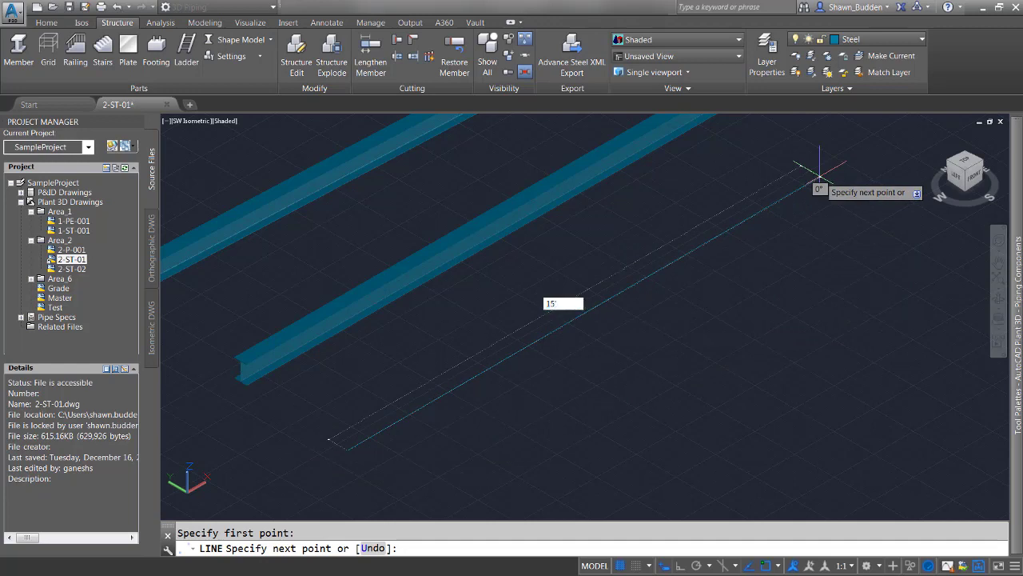
{"action": "key", "text": "Tab"}
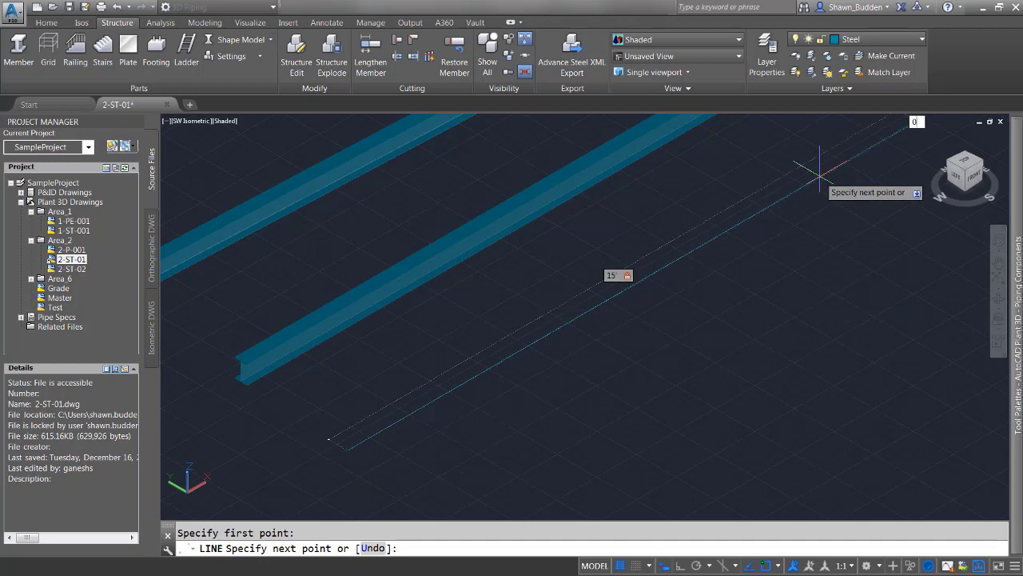
{"action": "type", "text": "0"}
{"action": "key", "text": "Return"}
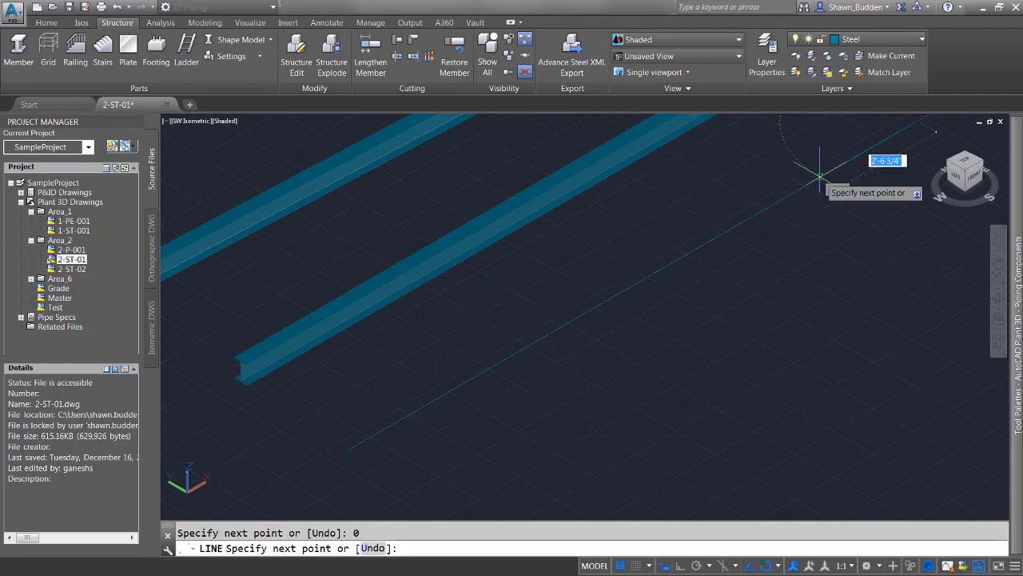
{"action": "right_click", "coordinate": [821, 272]}
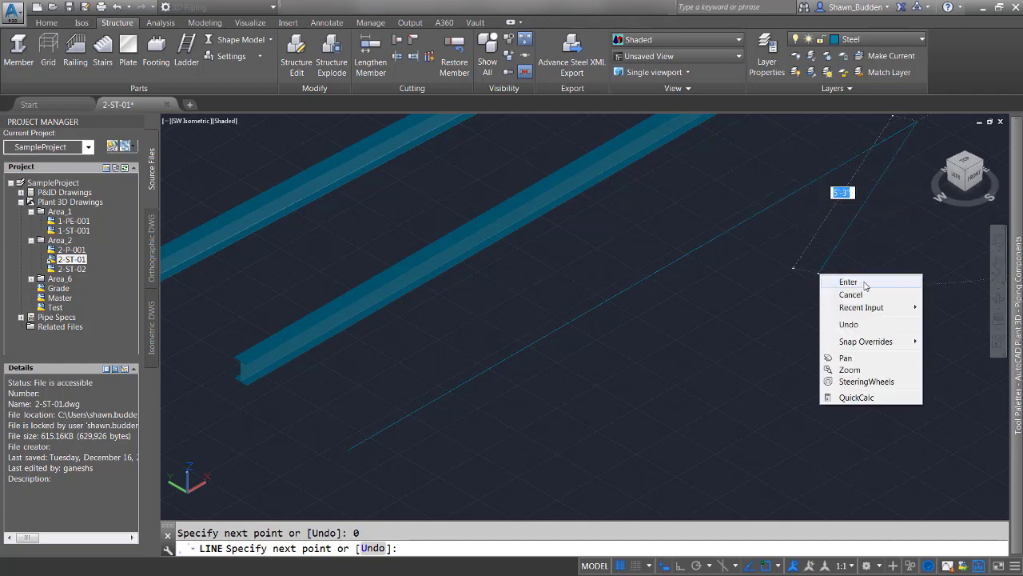
{"action": "left_click", "coordinate": [848, 282]}
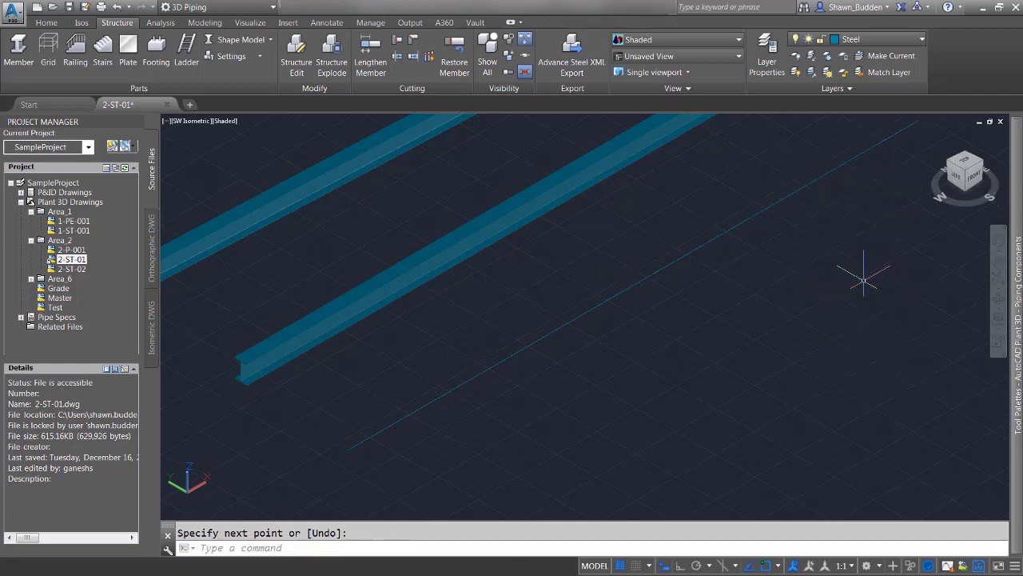
Place a structural member on the new 15' line with the Line option, selecting the line as its alignment.
{"action": "left_click", "coordinate": [28, 53]}
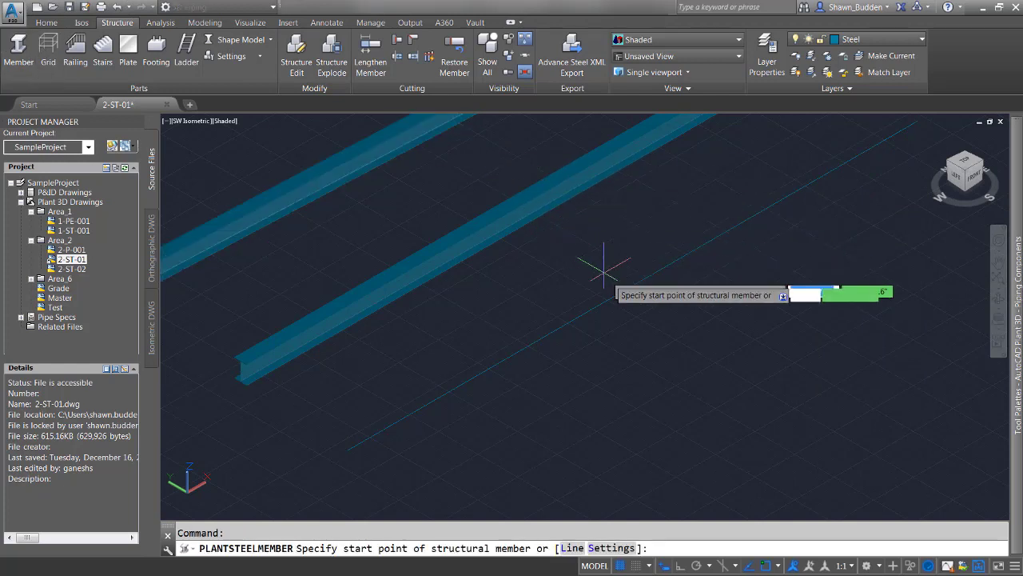
{"action": "left_click", "coordinate": [572, 550]}
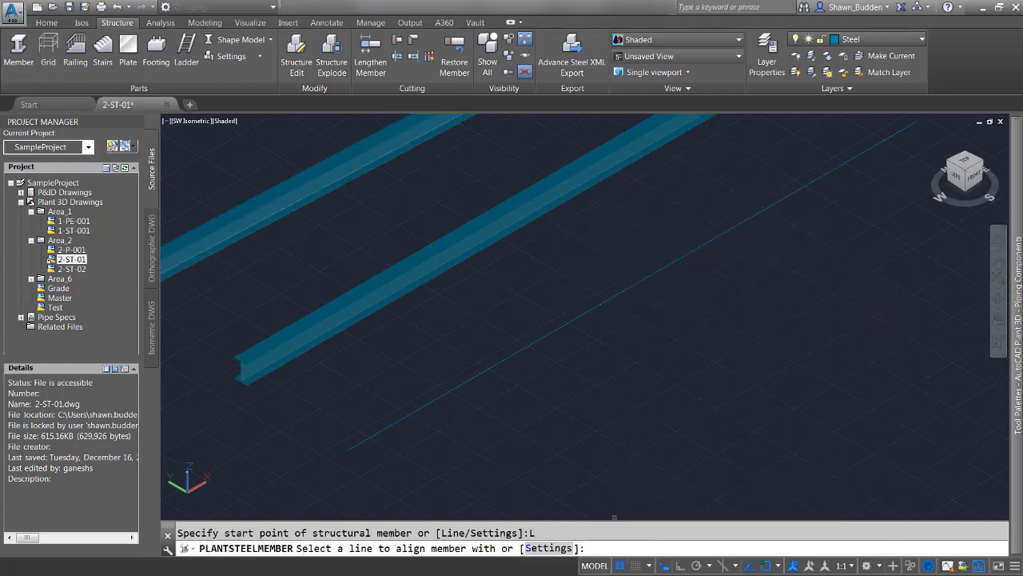
{"action": "left_click", "coordinate": [560, 326]}
{"action": "right_click", "coordinate": [648, 346]}
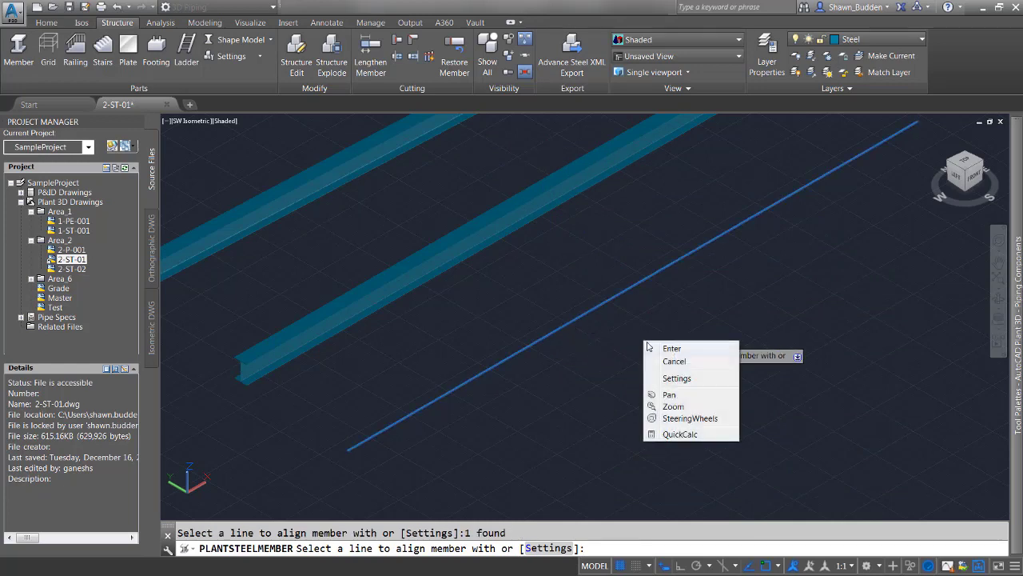
{"action": "left_click", "coordinate": [680, 353]}
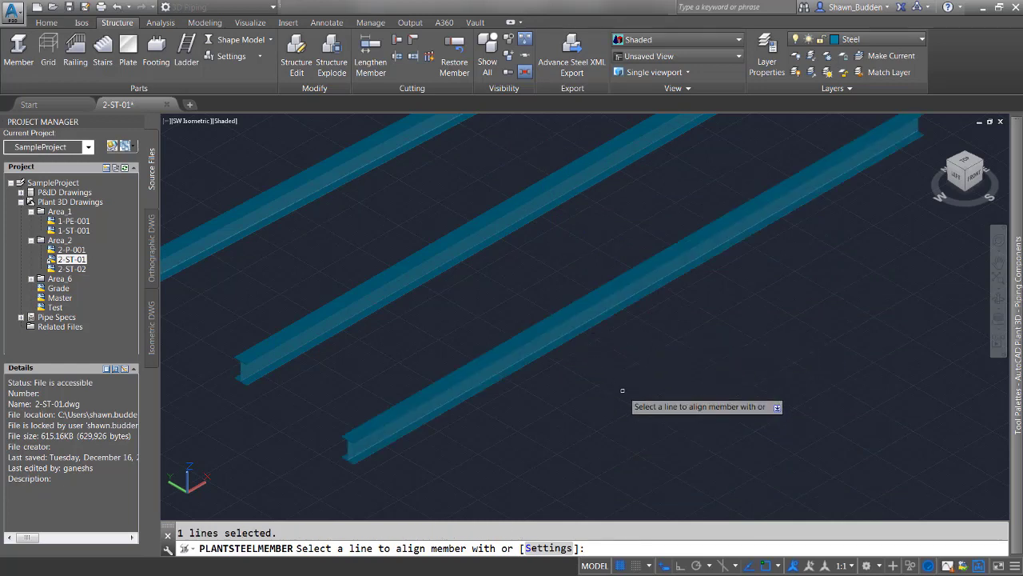
{"action": "scroll", "coordinate": [623, 390], "scroll_direction": "down", "scroll_amount": 2}
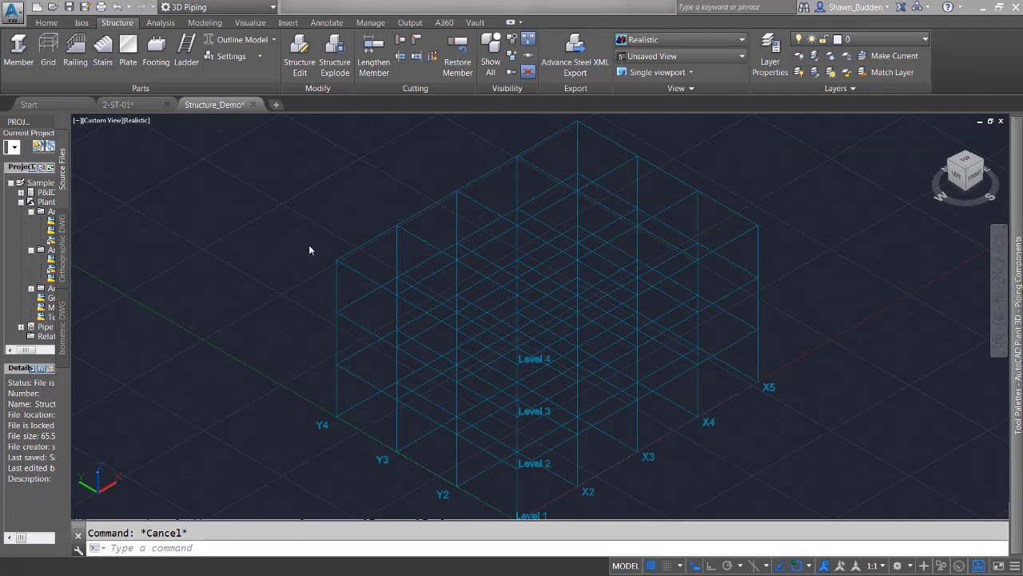
Review the shape, size, material and orientation in the member settings of the Structure_Demo drawing and accept them as set.
{"action": "left_click", "coordinate": [227, 60]}
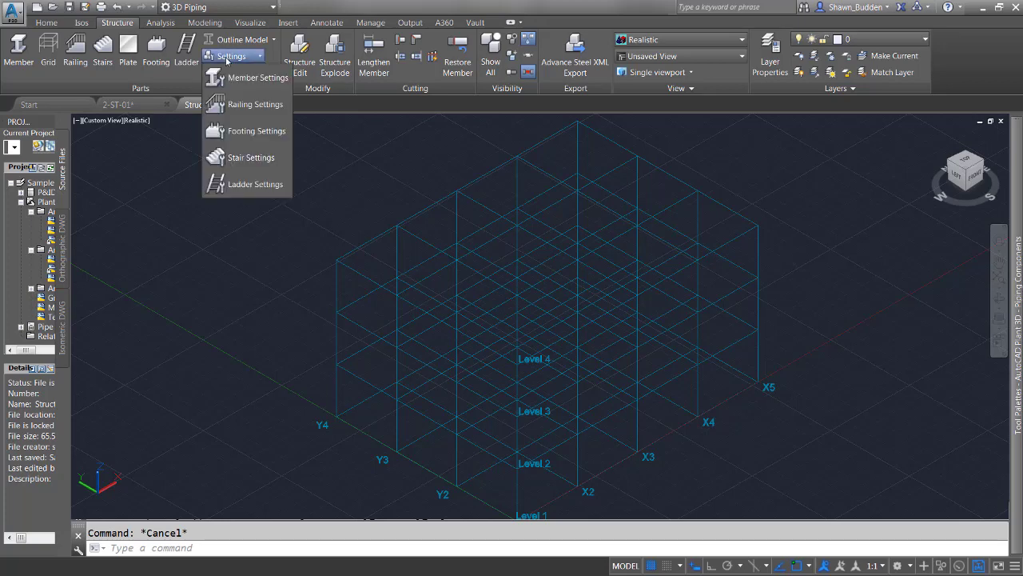
{"action": "left_click", "coordinate": [233, 78]}
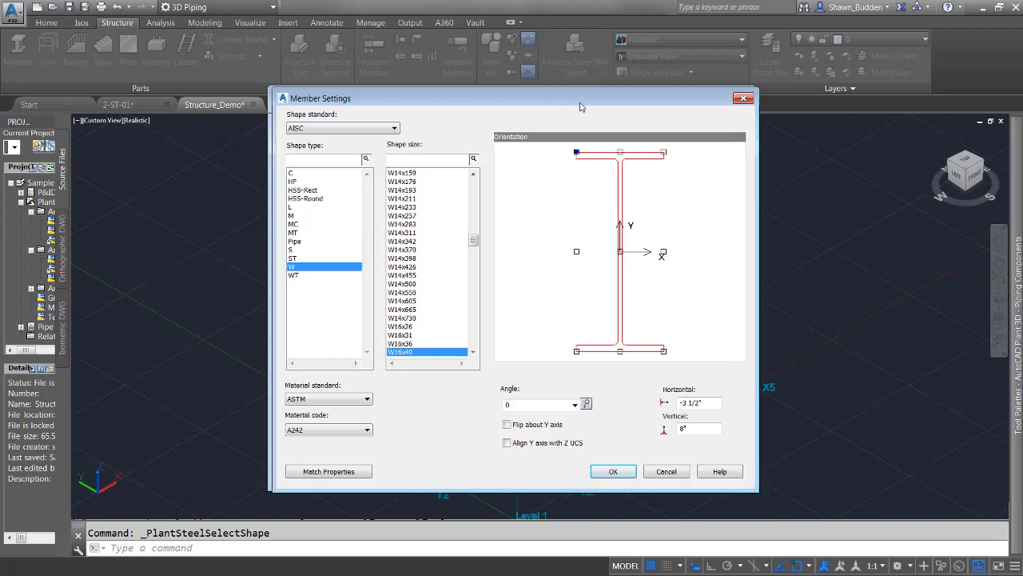
{"action": "left_click_drag", "start_coordinate": [578, 105], "coordinate": [832, 267]}
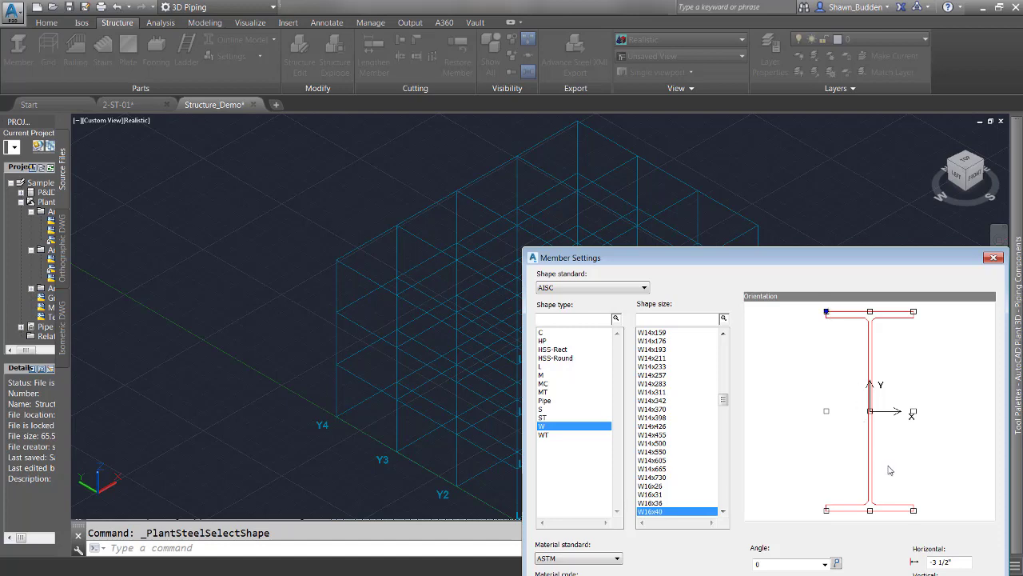
{"action": "left_click_drag", "start_coordinate": [917, 262], "coordinate": [806, 45]}
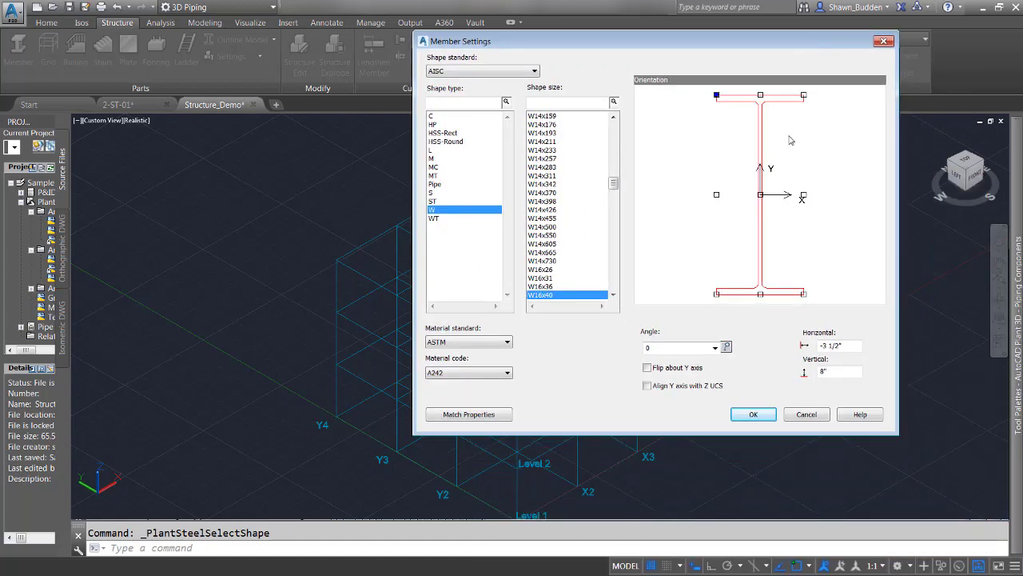
{"action": "left_click", "coordinate": [753, 414]}
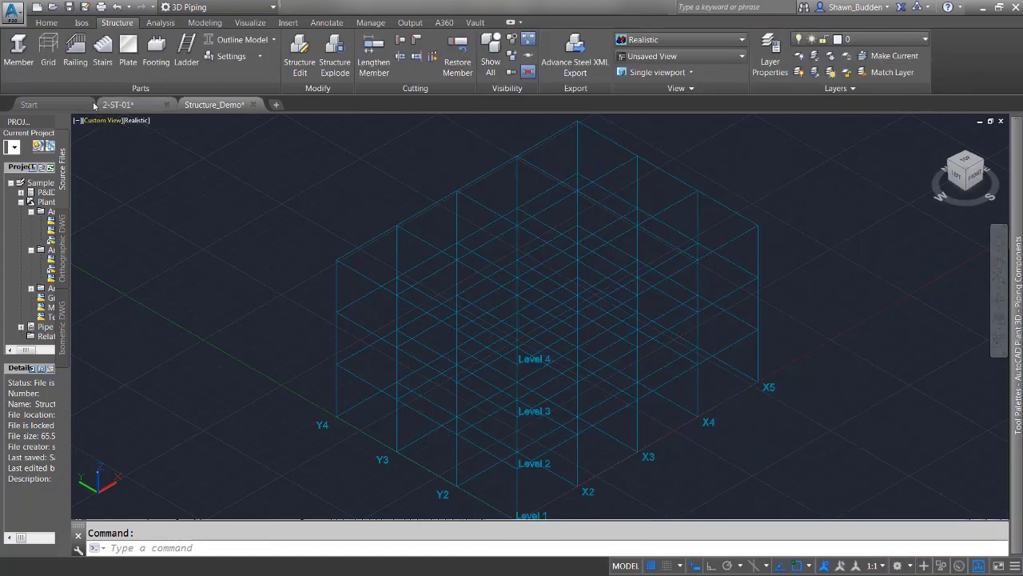
Place a structural member along the grid's top edge, from the corner above Y4 to the far back corner, using endpoint snaps.
{"action": "left_click", "coordinate": [18, 49]}
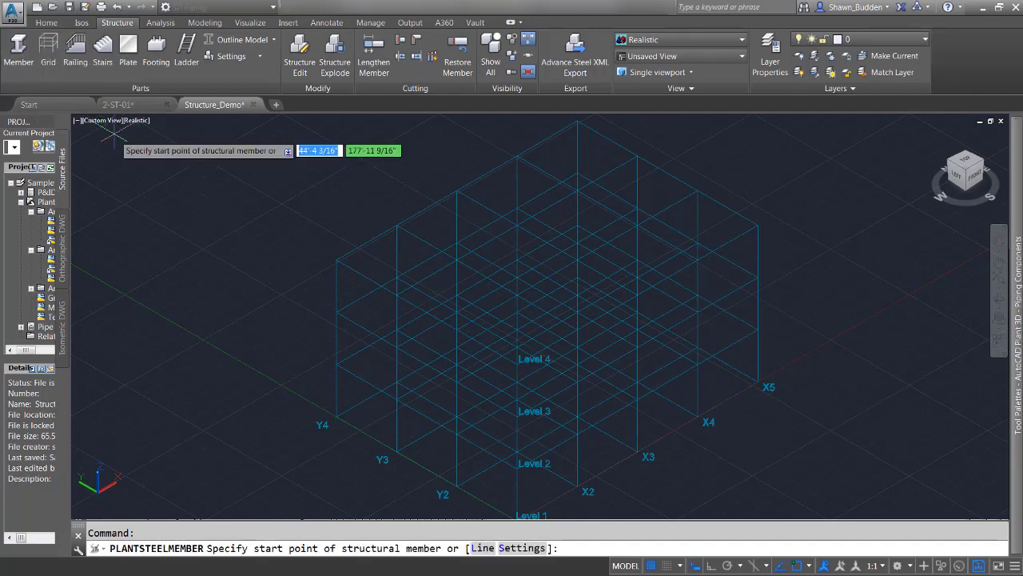
{"action": "right_click", "coordinate": [214, 239], "text": "shift"}
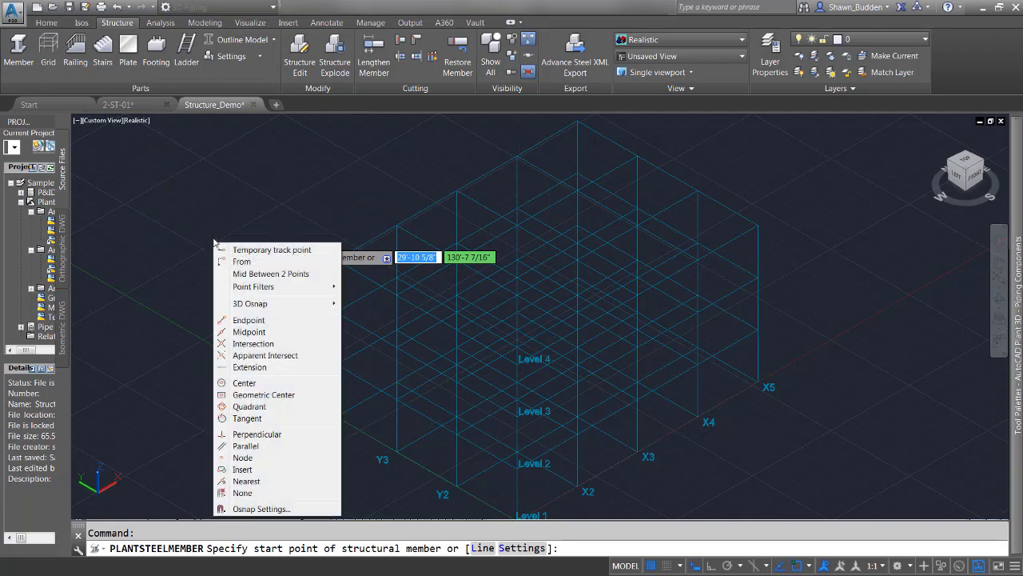
{"action": "left_click", "coordinate": [248, 320]}
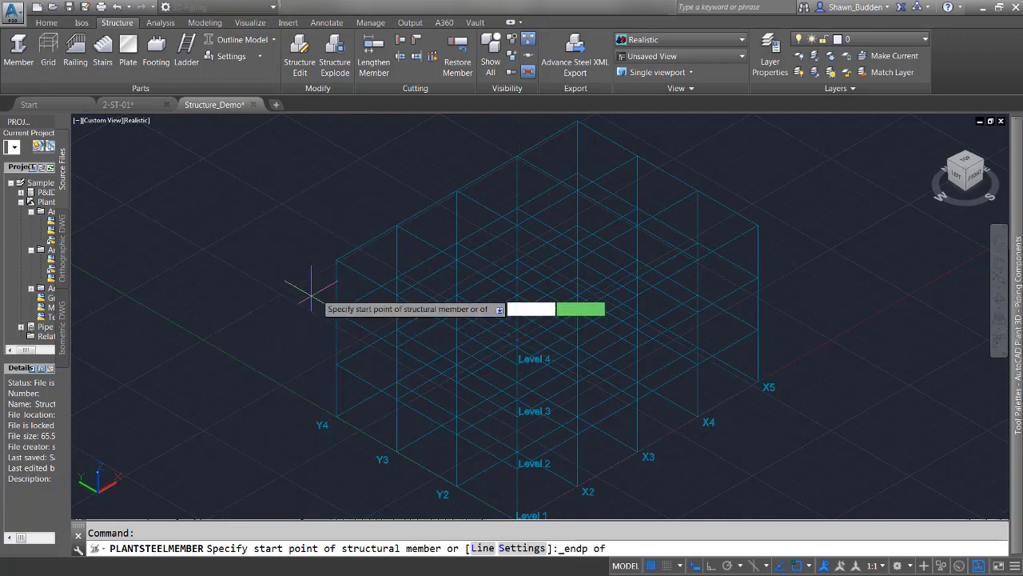
{"action": "left_click", "coordinate": [336, 260]}
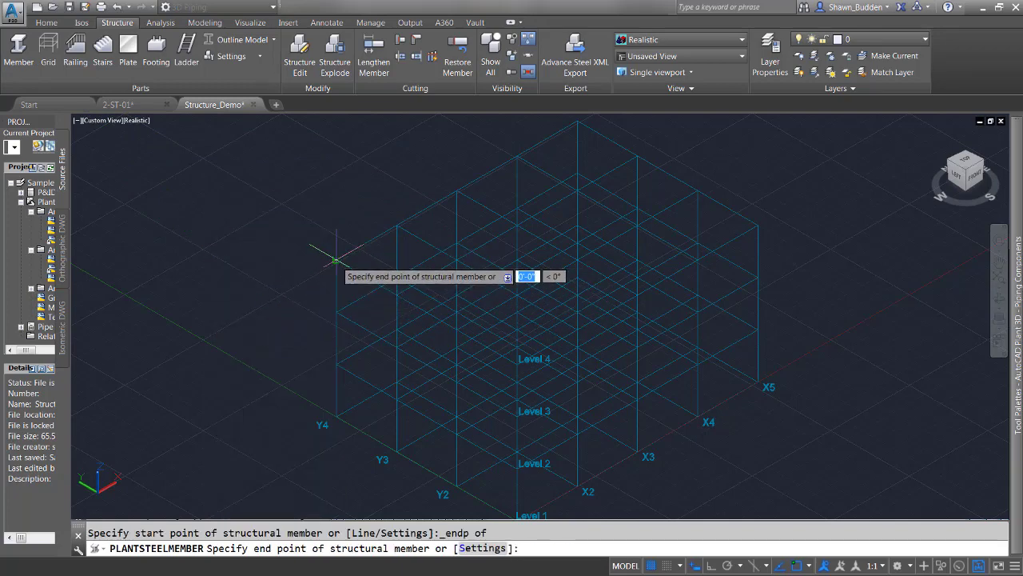
{"action": "right_click", "coordinate": [424, 155], "text": "shift"}
{"action": "left_click", "coordinate": [472, 231]}
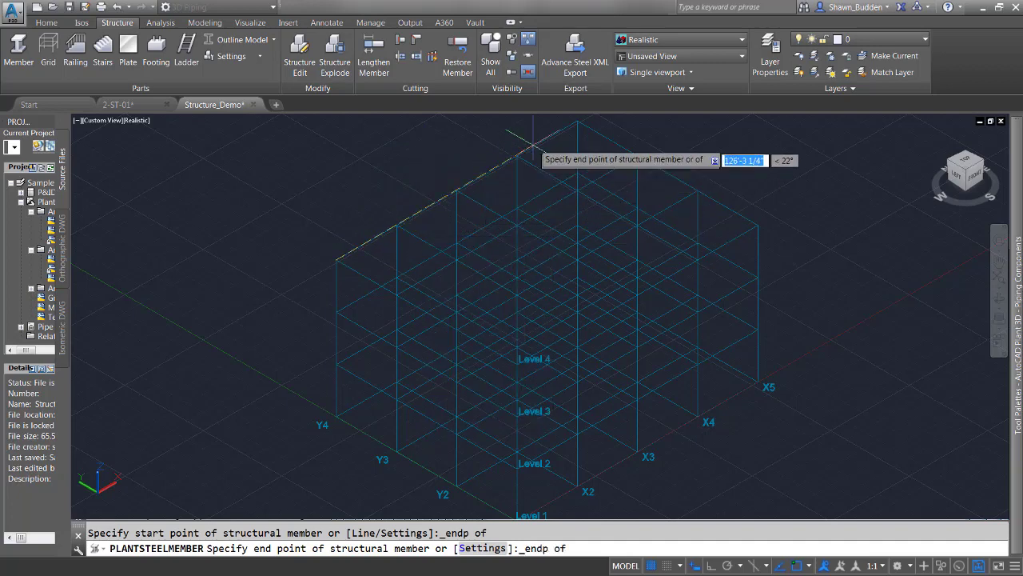
{"action": "left_click", "coordinate": [578, 120]}
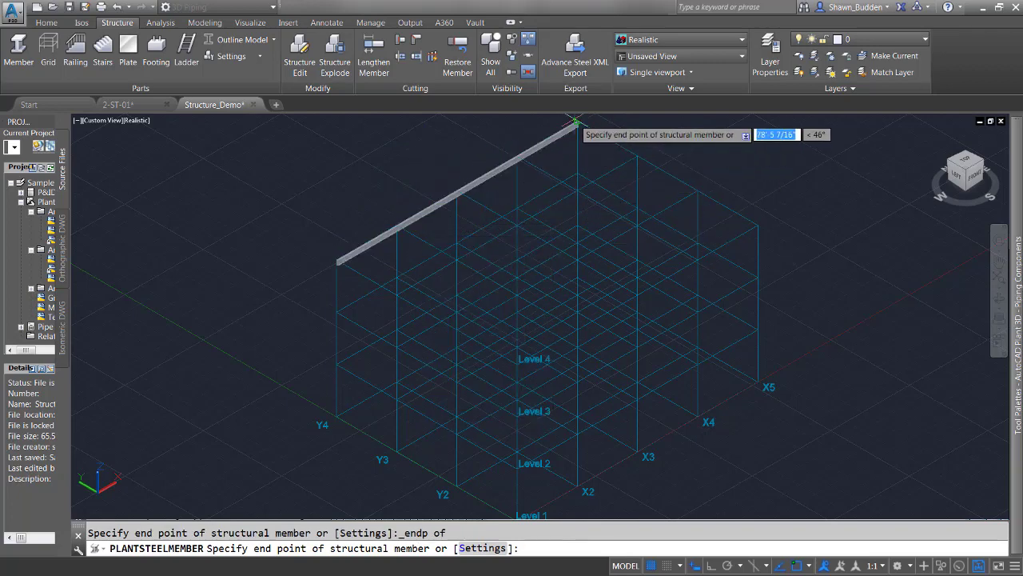
{"action": "right_click", "coordinate": [574, 121]}
{"action": "left_click", "coordinate": [599, 128]}
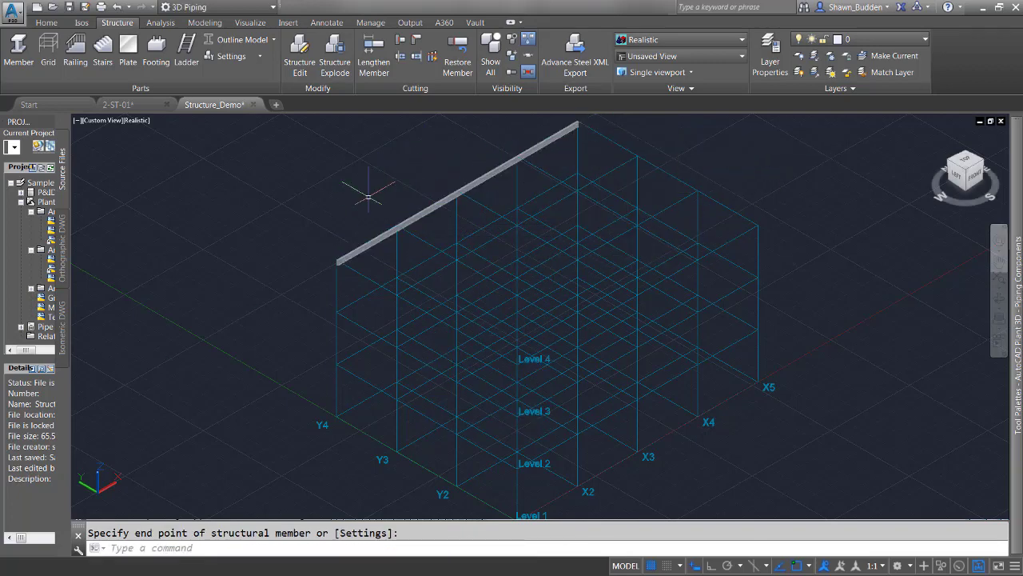
Examine how the near end of the placed member sits against the grid corner above Y4.
{"action": "scroll", "coordinate": [355, 232], "scroll_direction": "down", "scroll_amount": 3}
{"action": "scroll", "coordinate": [355, 248], "scroll_direction": "up", "scroll_amount": 6}
{"action": "scroll", "coordinate": [357, 250], "scroll_direction": "up", "scroll_amount": 4}
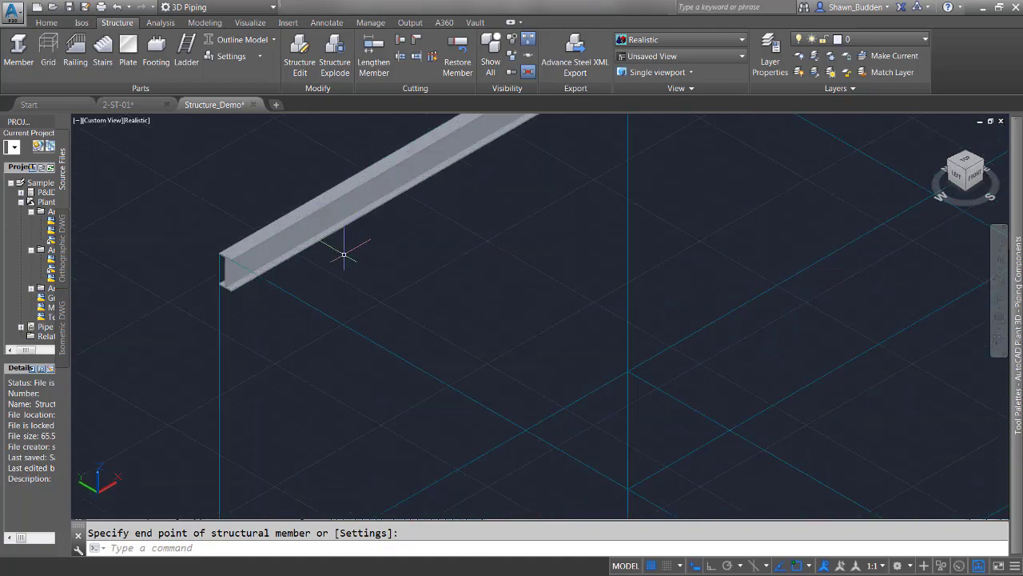
{"action": "middle_click_drag", "start_coordinate": [304, 255], "coordinate": [626, 211]}
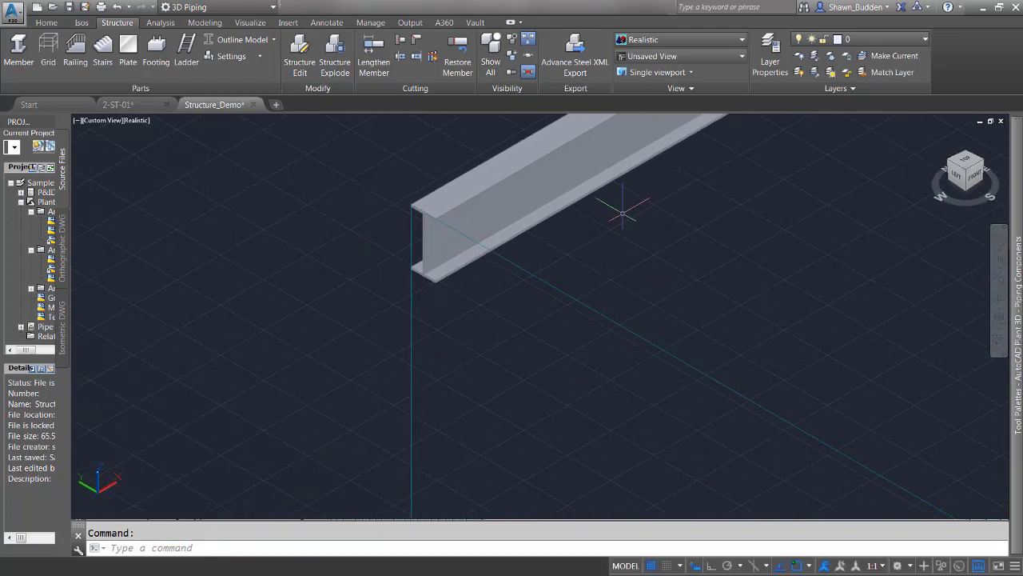
Edit the member on the grid's top edge and change its shape size to W12x96.
{"action": "scroll", "coordinate": [623, 211], "scroll_direction": "down", "scroll_amount": 4}
{"action": "middle_click_drag", "start_coordinate": [699, 229], "coordinate": [539, 222]}
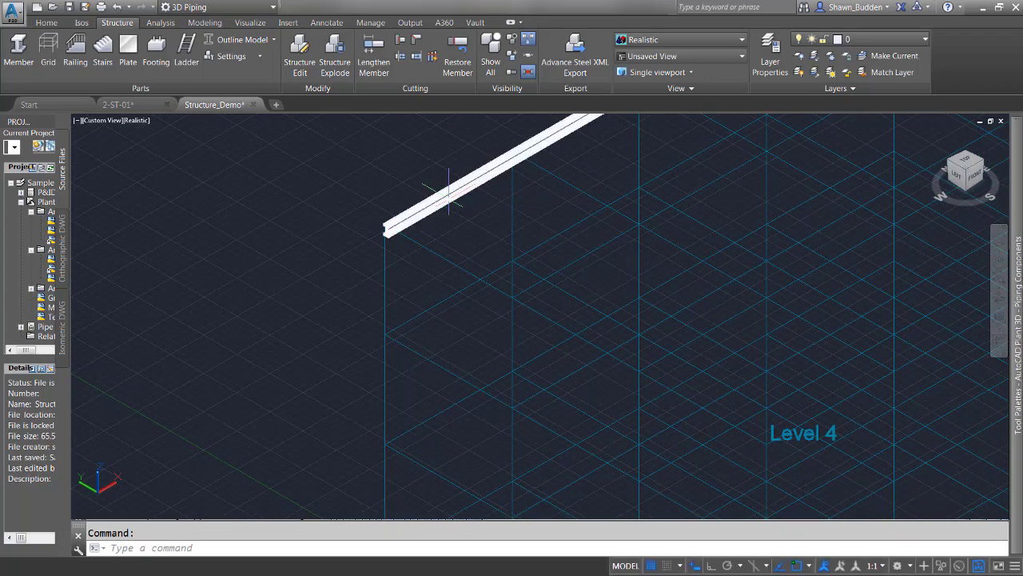
{"action": "left_click", "coordinate": [448, 197]}
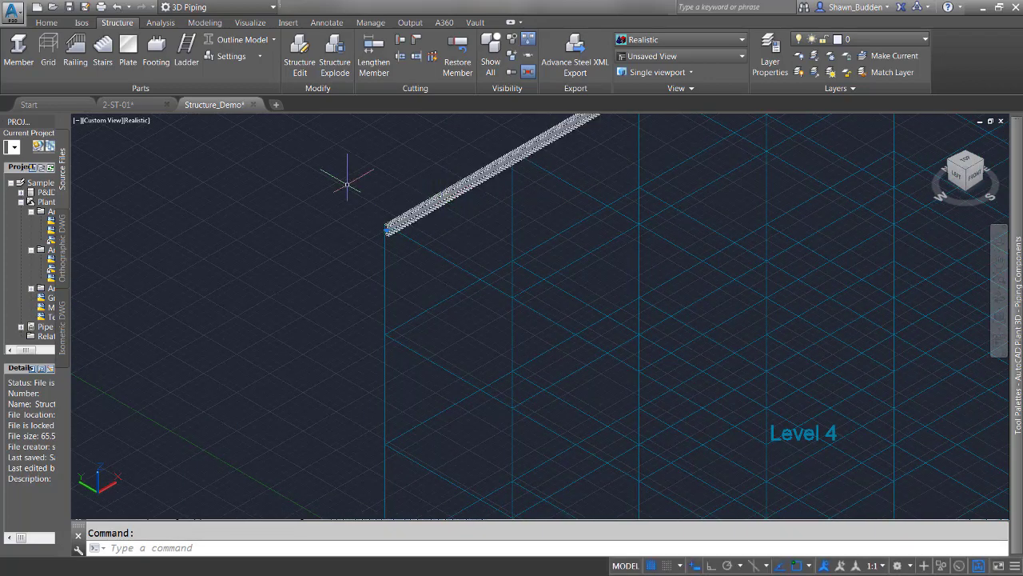
{"action": "right_click", "coordinate": [431, 206]}
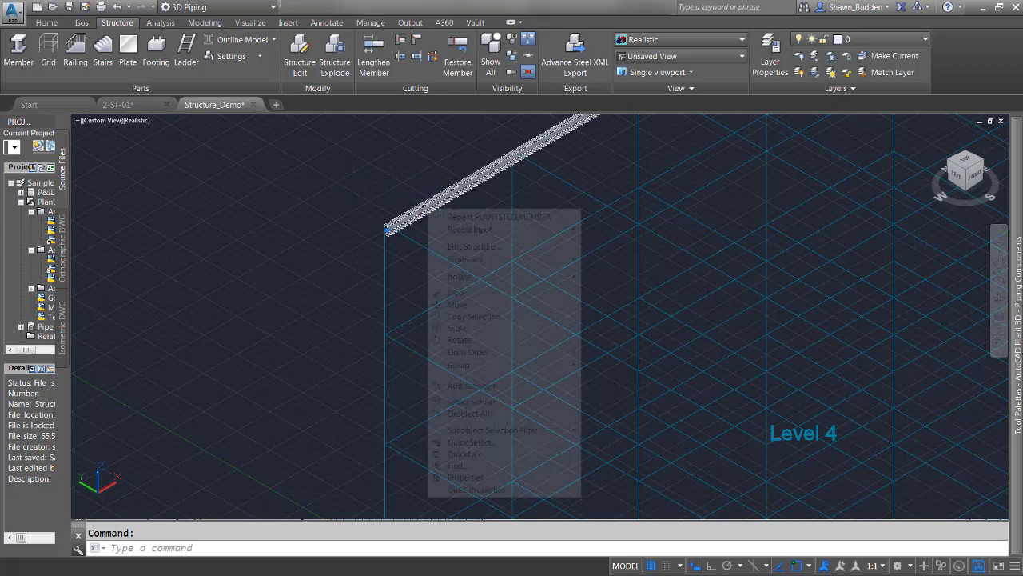
{"action": "left_click", "coordinate": [474, 248]}
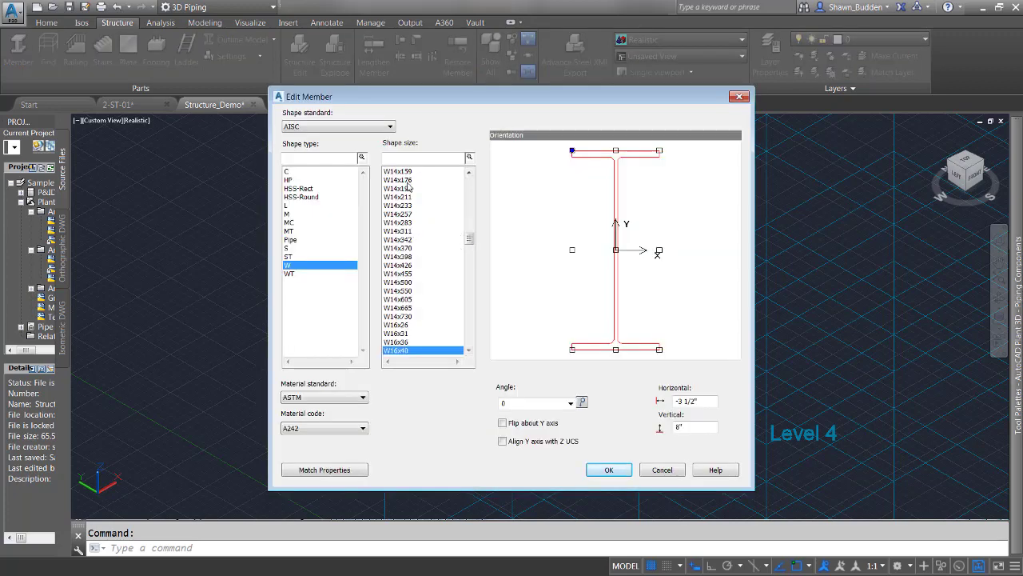
{"action": "left_click_drag", "start_coordinate": [472, 240], "coordinate": [469, 220]}
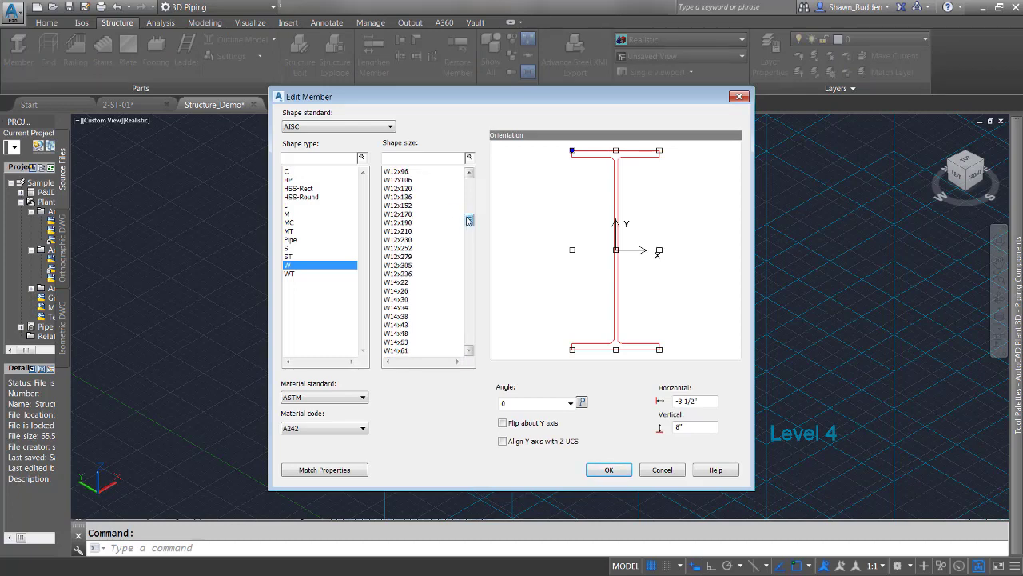
{"action": "left_click", "coordinate": [402, 196]}
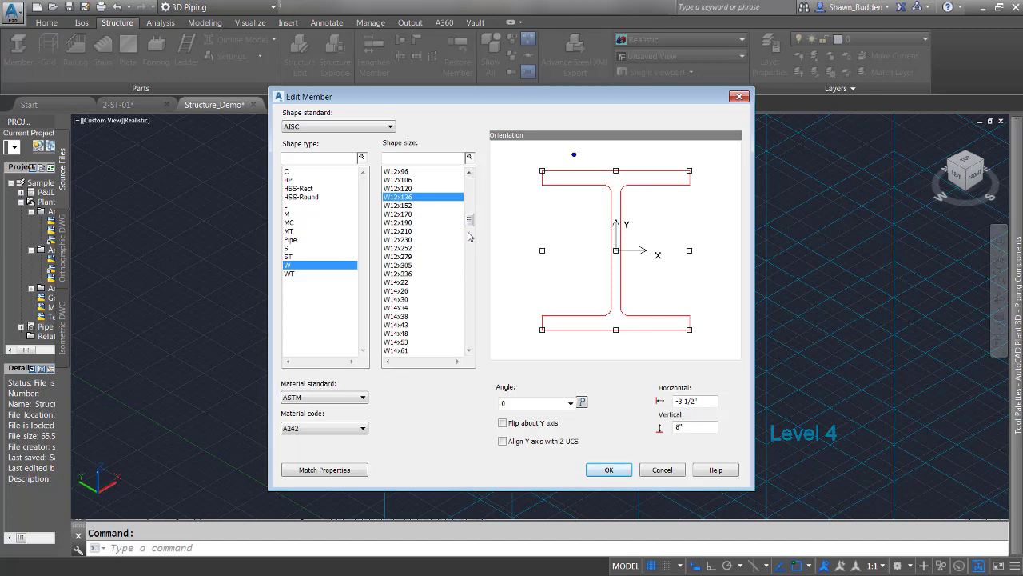
{"action": "left_click", "coordinate": [403, 174]}
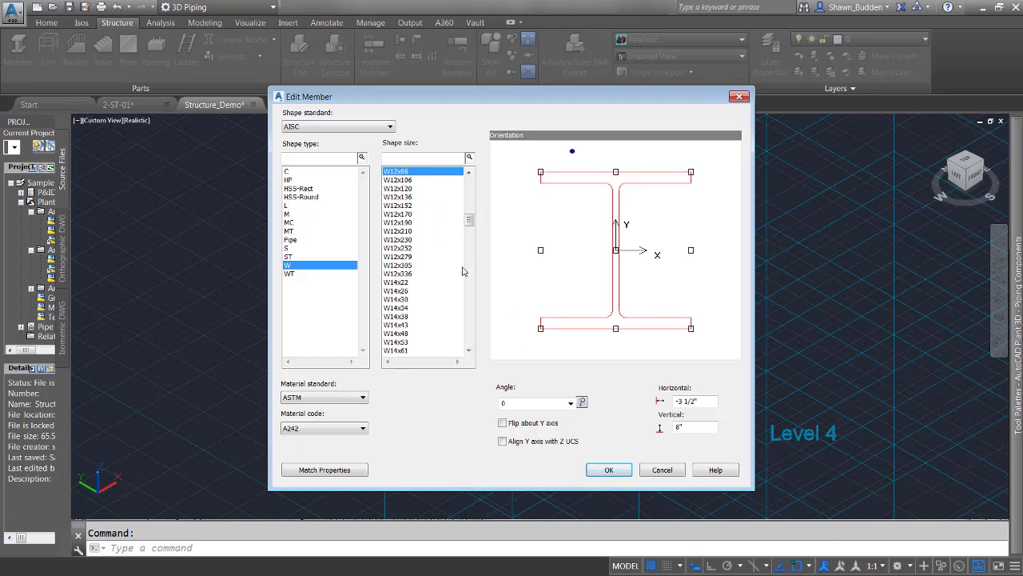
{"action": "left_click", "coordinate": [610, 471]}
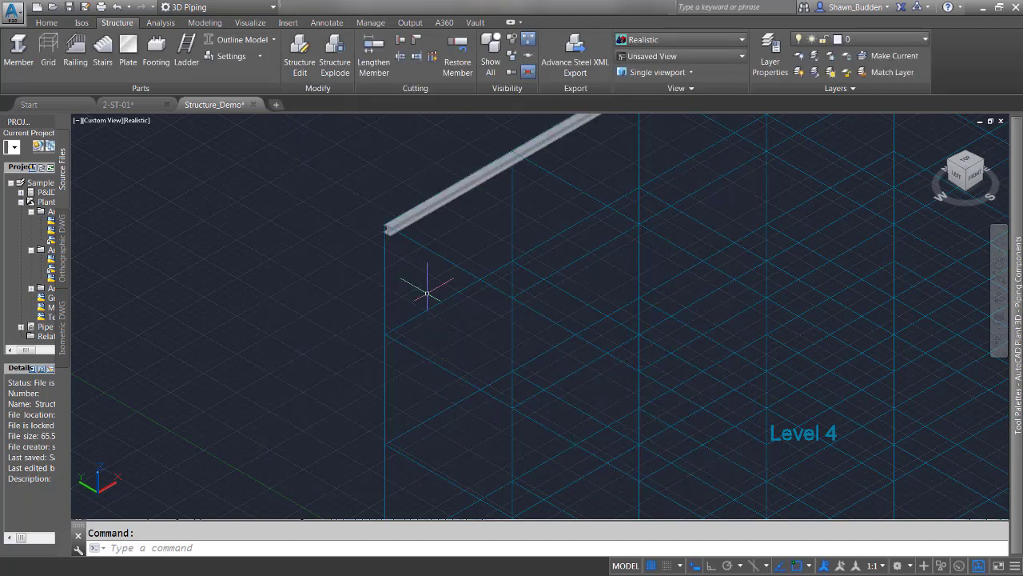
Switch the display of the structural members from Outline Model to Symbol Model.
{"action": "scroll", "coordinate": [397, 248], "scroll_direction": "up", "scroll_amount": 4}
{"action": "scroll", "coordinate": [396, 251], "scroll_direction": "up", "scroll_amount": 5}
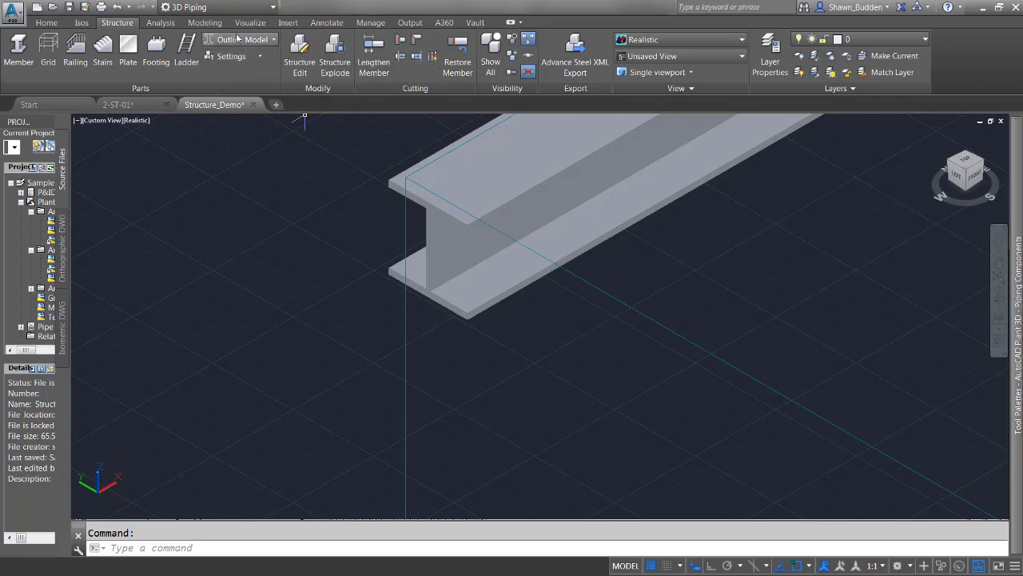
{"action": "left_click", "coordinate": [248, 41]}
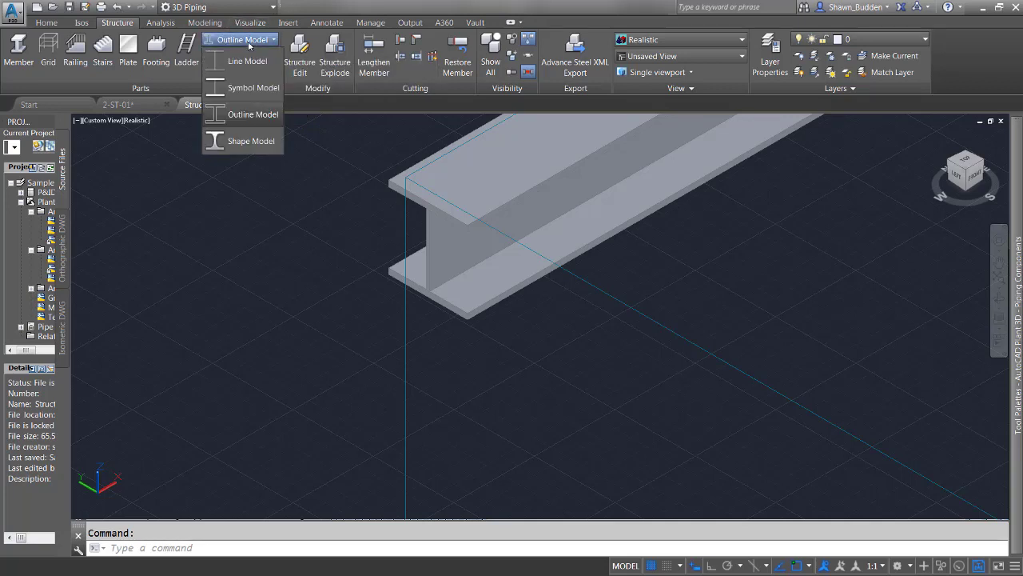
{"action": "left_click", "coordinate": [262, 87]}
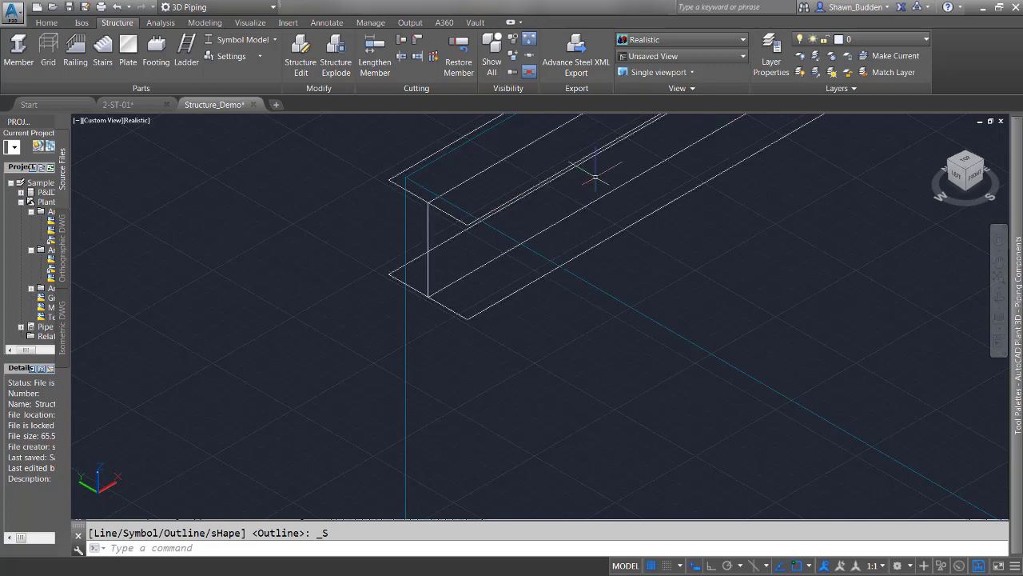
Move the member from its outer upper flange corner to the grid corner above Y4, using endpoint snaps.
{"action": "left_click", "coordinate": [431, 206]}
{"action": "right_click", "coordinate": [300, 192]}
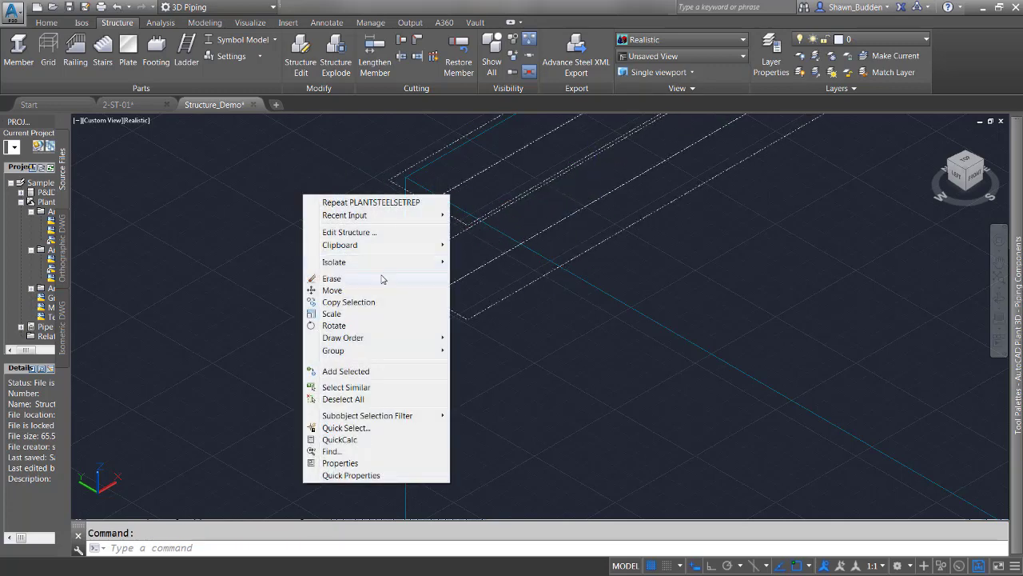
{"action": "left_click", "coordinate": [334, 290]}
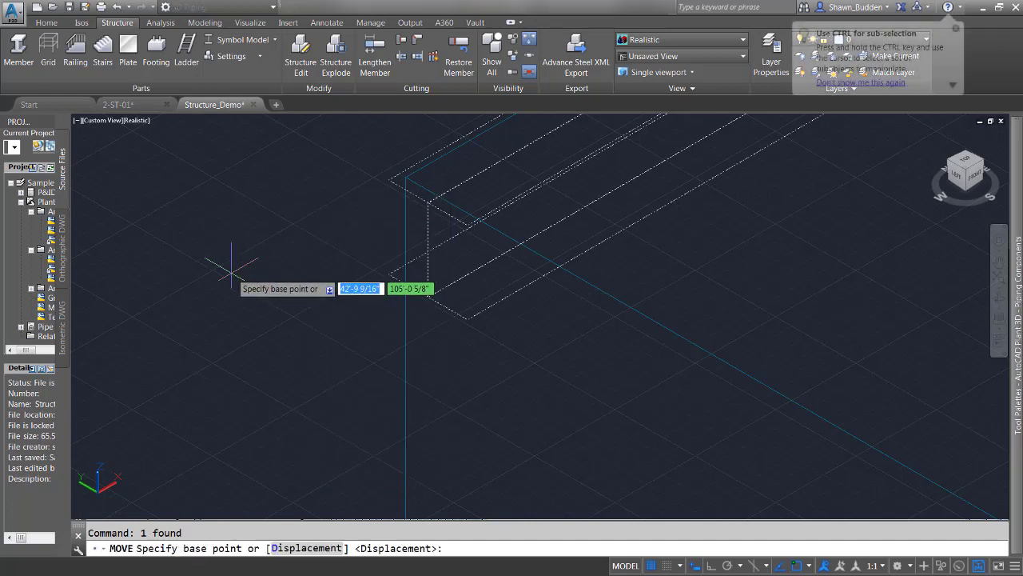
{"action": "right_click", "coordinate": [264, 233], "text": "shift"}
{"action": "left_click", "coordinate": [291, 301]}
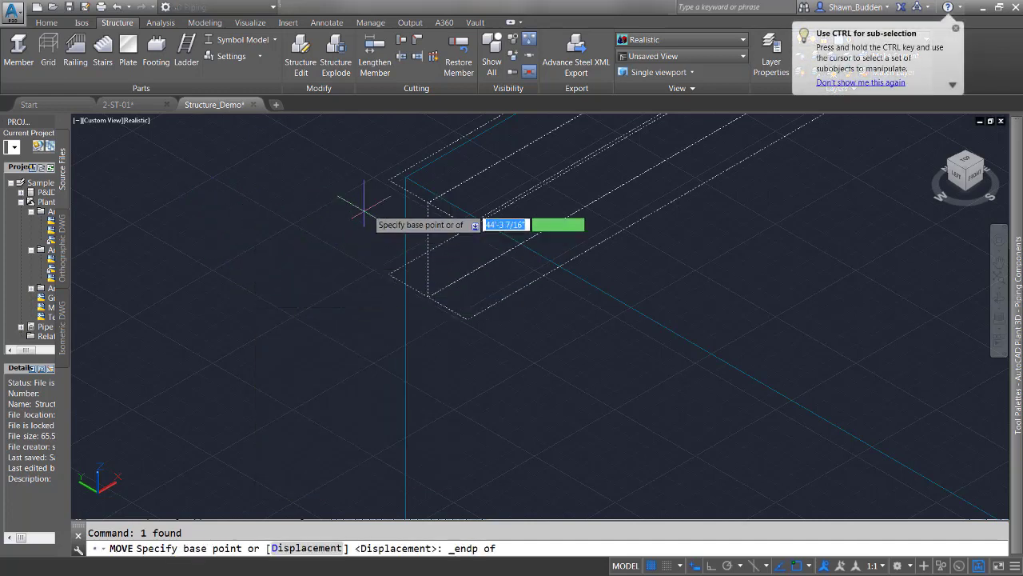
{"action": "left_click", "coordinate": [388, 179]}
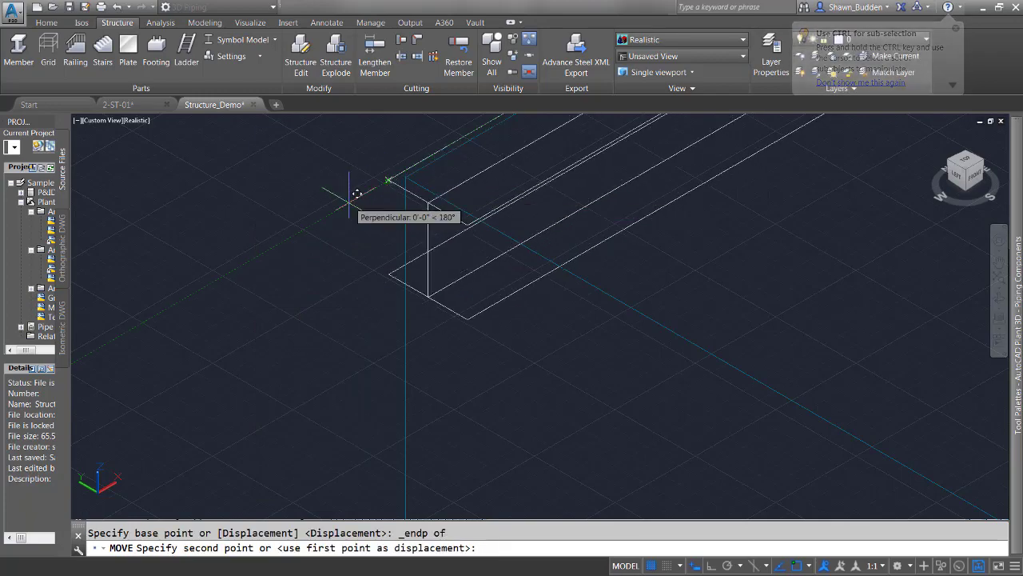
{"action": "right_click", "coordinate": [329, 231], "text": "shift"}
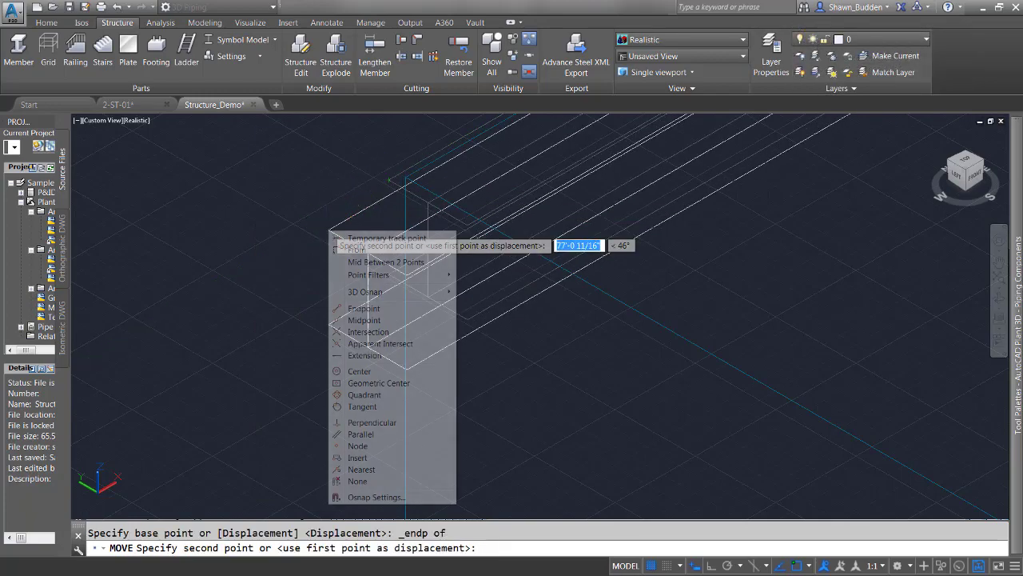
{"action": "left_click", "coordinate": [363, 308]}
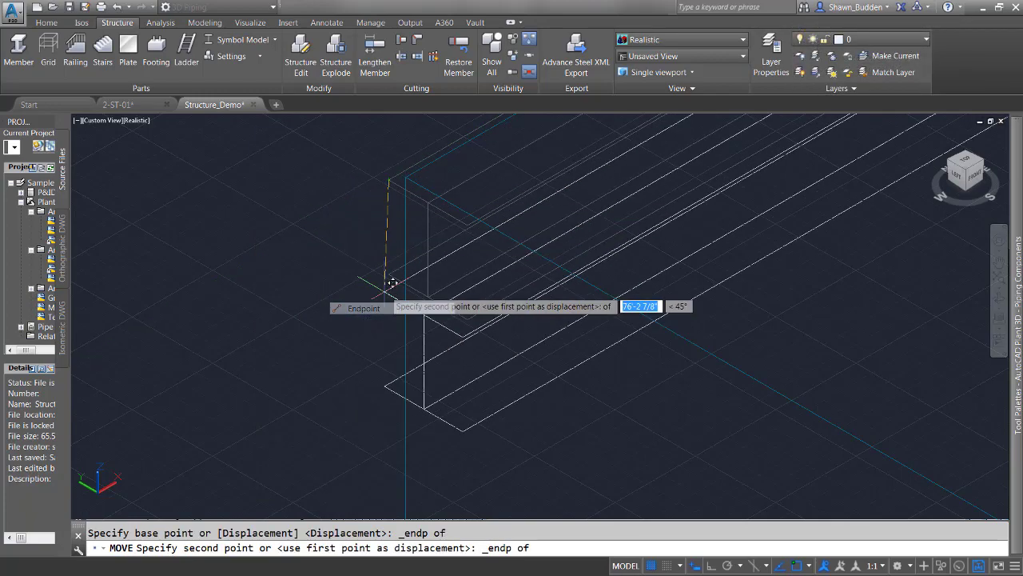
{"action": "left_click", "coordinate": [406, 171]}
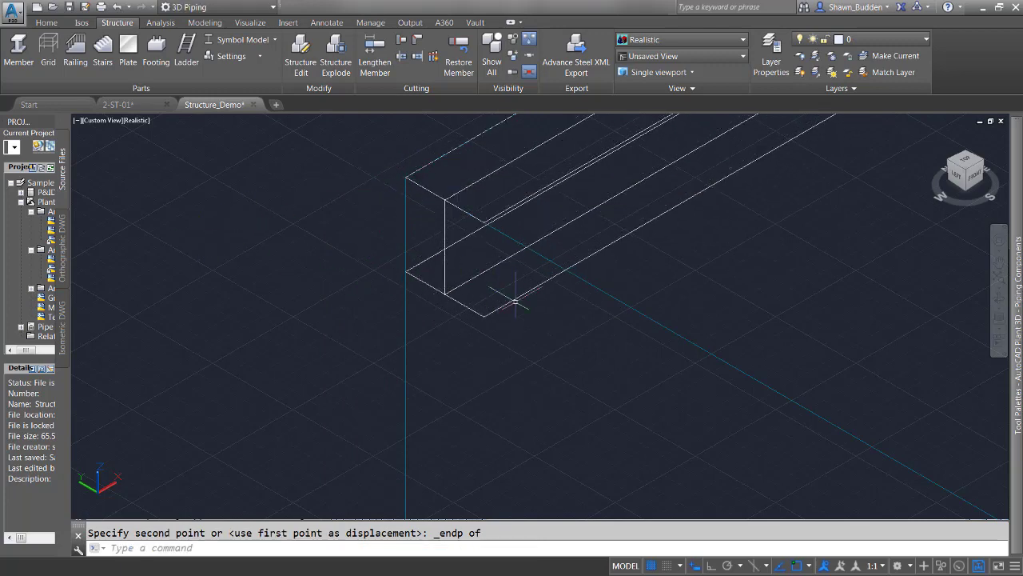
Examine how the moved member sits against the grid corner above Y4 and along the top edge.
{"action": "scroll", "coordinate": [514, 296], "scroll_direction": "up", "scroll_amount": 2}
{"action": "scroll", "coordinate": [526, 293], "scroll_direction": "down", "scroll_amount": 5}
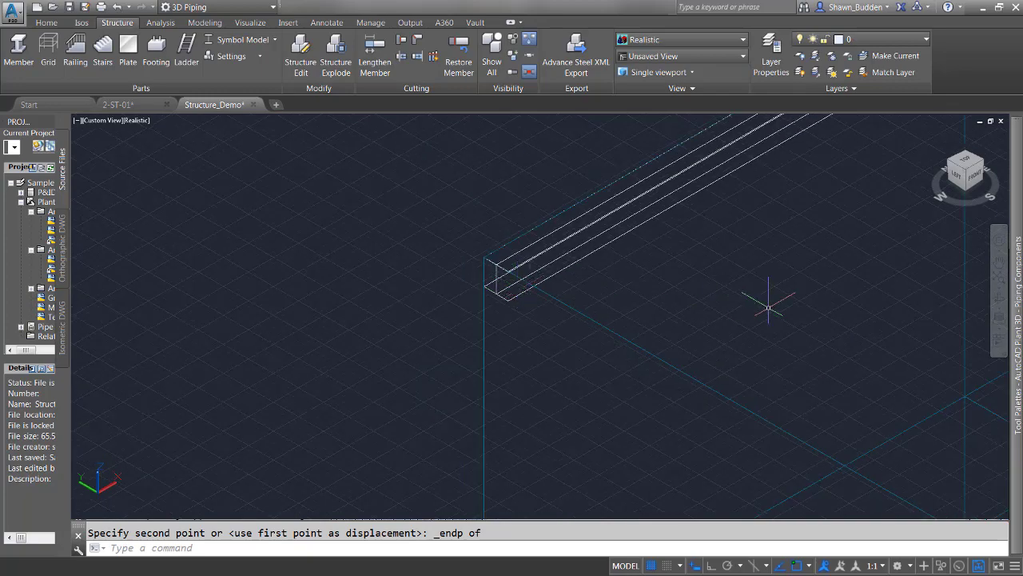
{"action": "middle_click_drag", "start_coordinate": [768, 297], "coordinate": [475, 288]}
{"action": "scroll", "coordinate": [482, 272], "scroll_direction": "down", "scroll_amount": 3}
{"action": "middle_click_drag", "start_coordinate": [730, 238], "coordinate": [571, 172]}
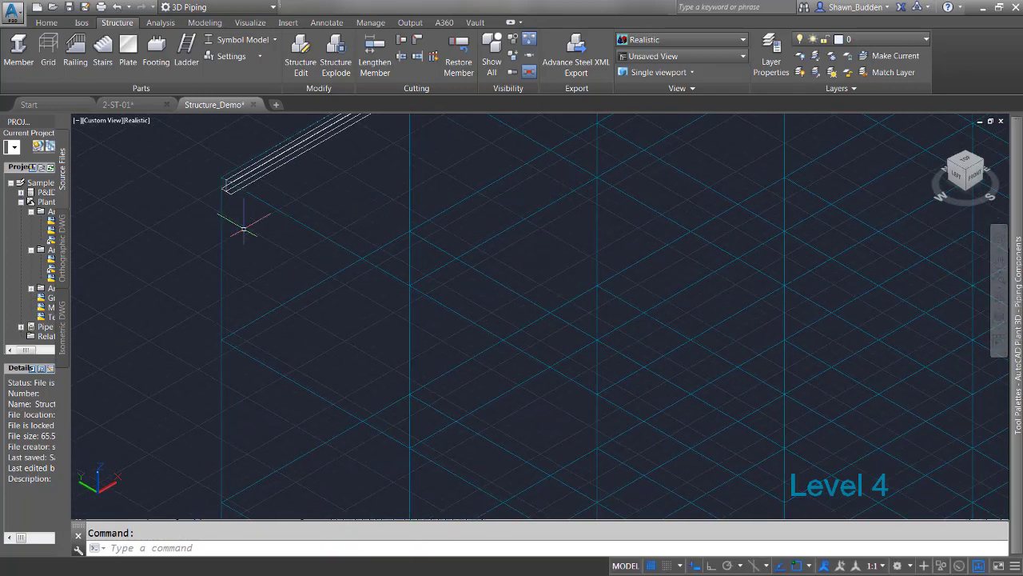
{"action": "right_click", "coordinate": [174, 245]}
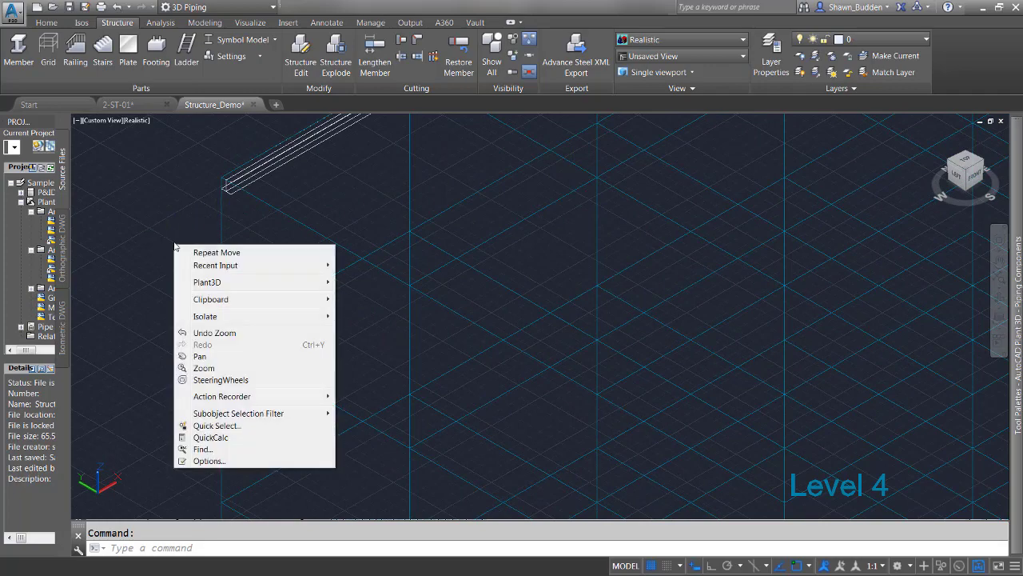
{"action": "key", "text": "Escape"}
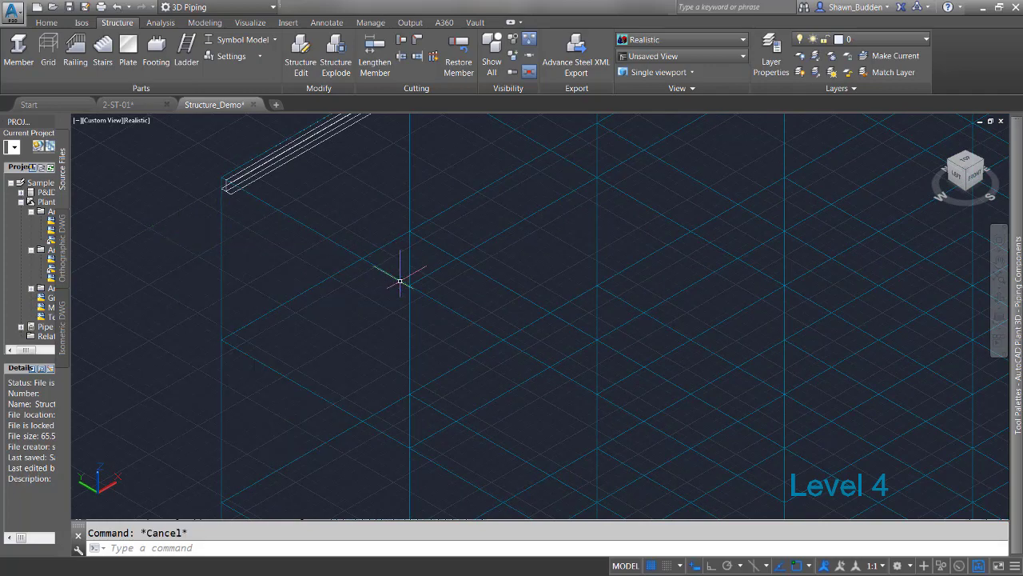
{"action": "scroll", "coordinate": [529, 295], "scroll_direction": "down", "scroll_amount": 2}
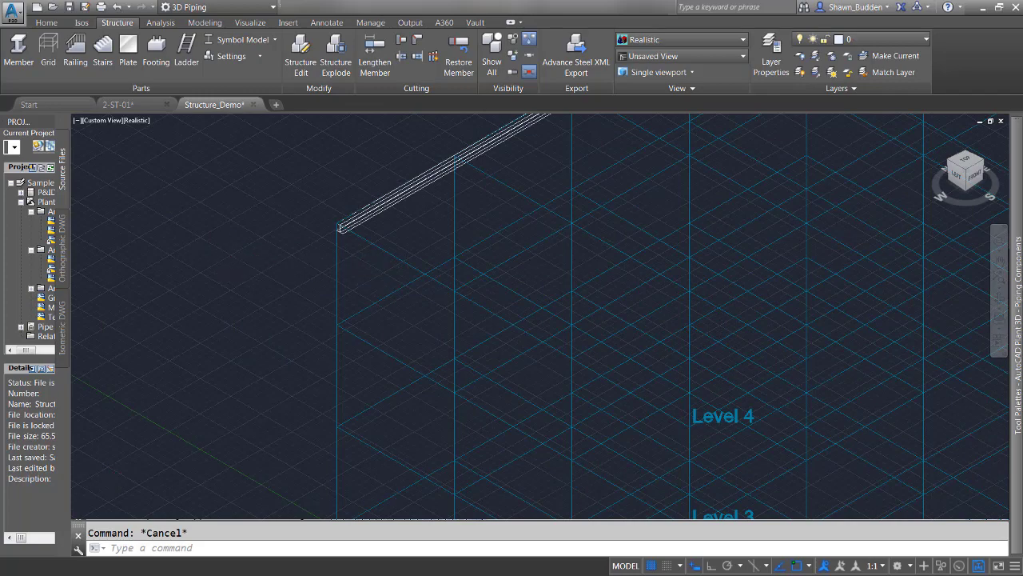
Start copying the member on the grid's top edge, with the endpoint of its inner upper flange corner as base point.
{"action": "scroll", "coordinate": [251, 251], "scroll_direction": "up", "scroll_amount": 5}
{"action": "middle_click_drag", "start_coordinate": [440, 235], "coordinate": [103, 353], "text": "shift"}
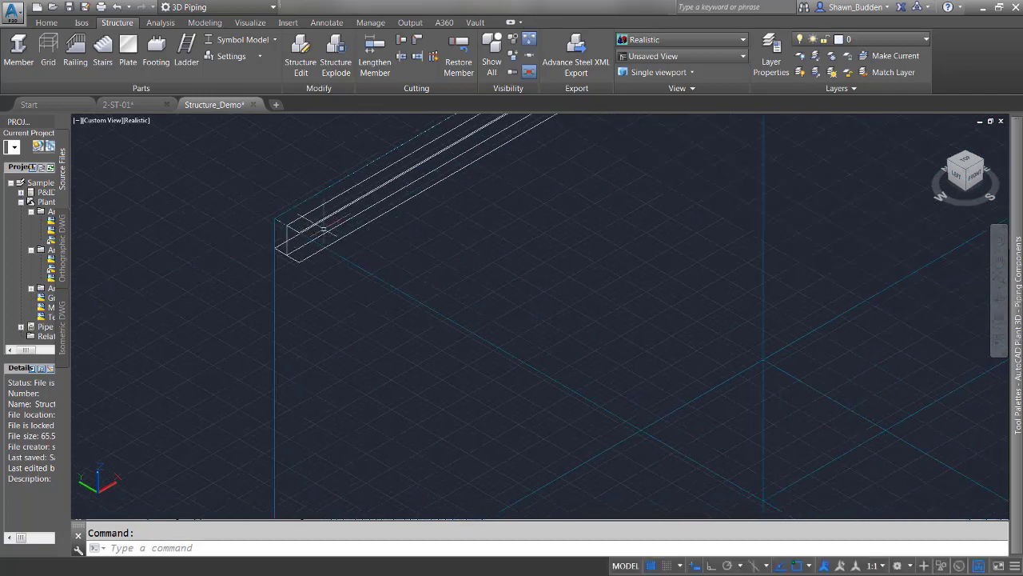
{"action": "left_click", "coordinate": [354, 231]}
{"action": "right_click", "coordinate": [438, 245]}
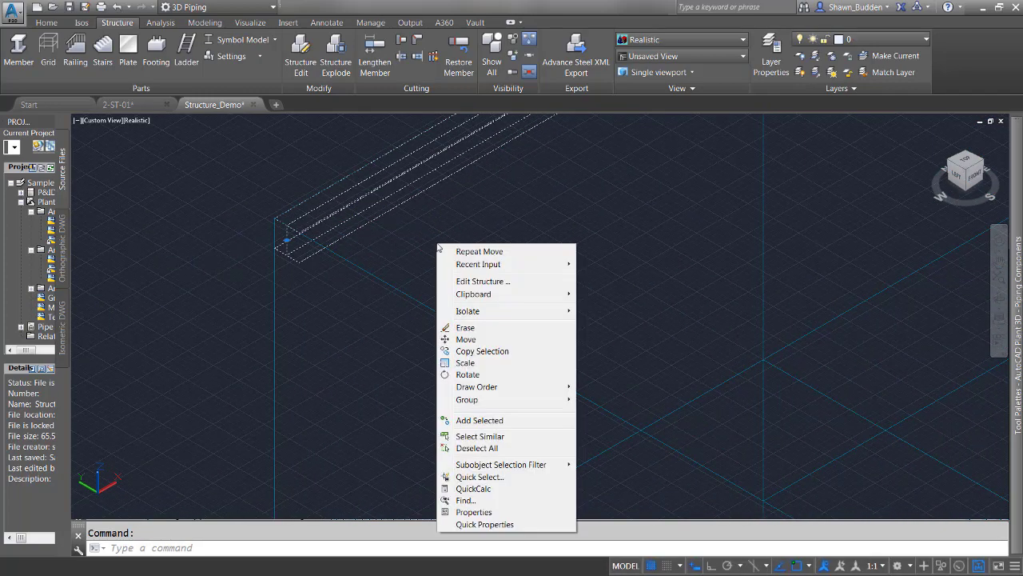
{"action": "left_click", "coordinate": [515, 352]}
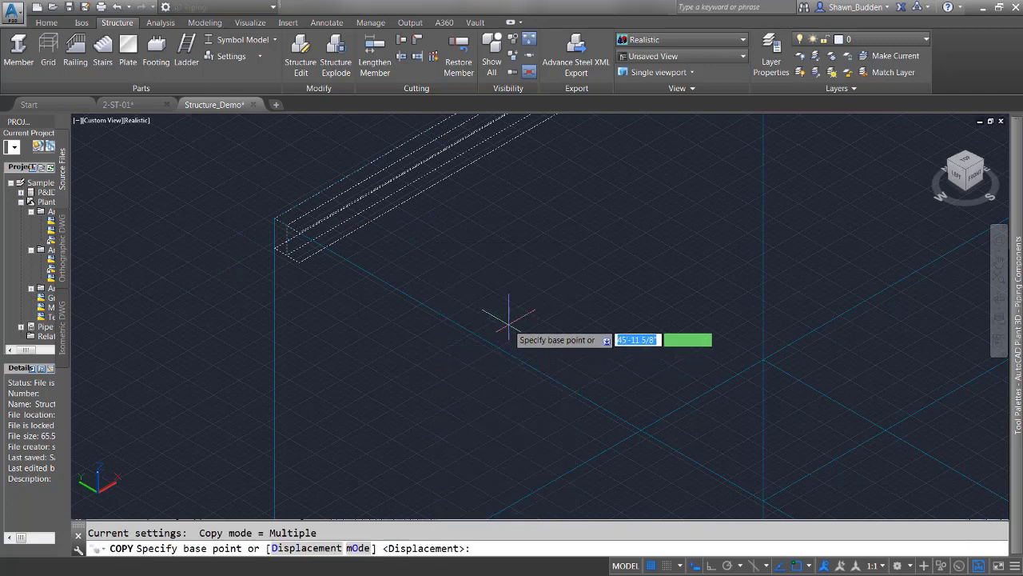
{"action": "right_click", "coordinate": [456, 260], "text": "shift"}
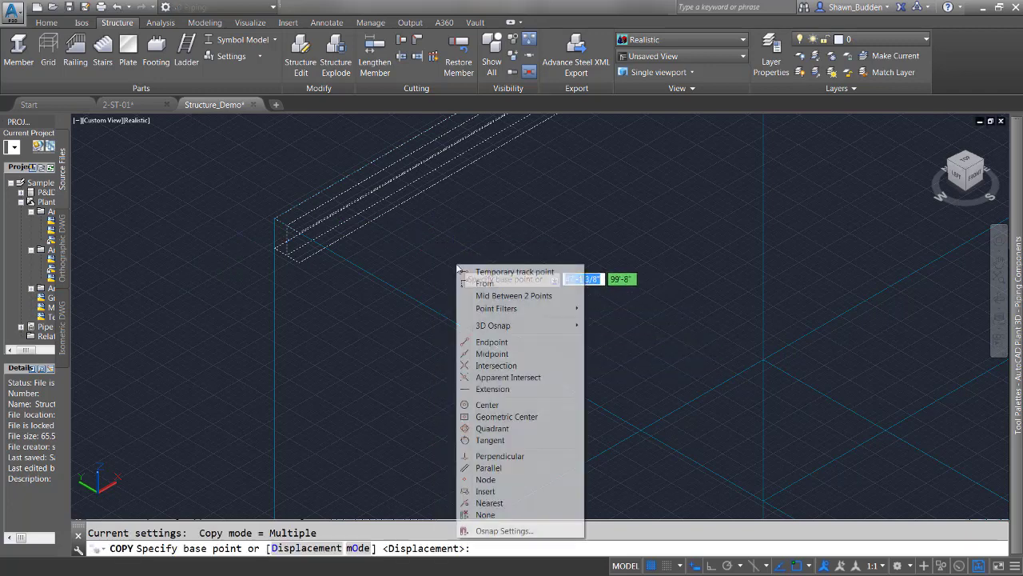
{"action": "left_click", "coordinate": [492, 344]}
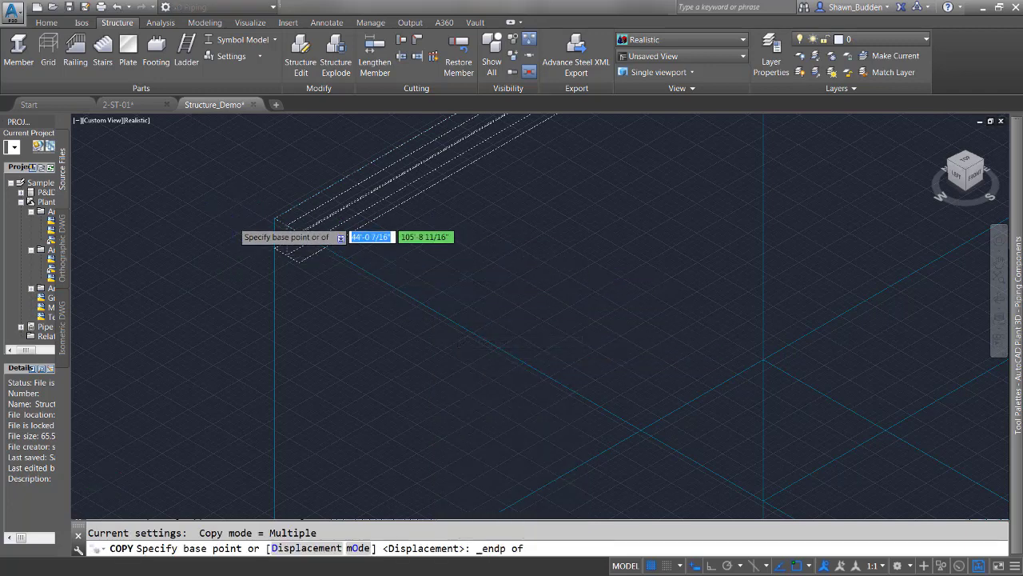
{"action": "scroll", "coordinate": [232, 220], "scroll_direction": "up", "scroll_amount": 4}
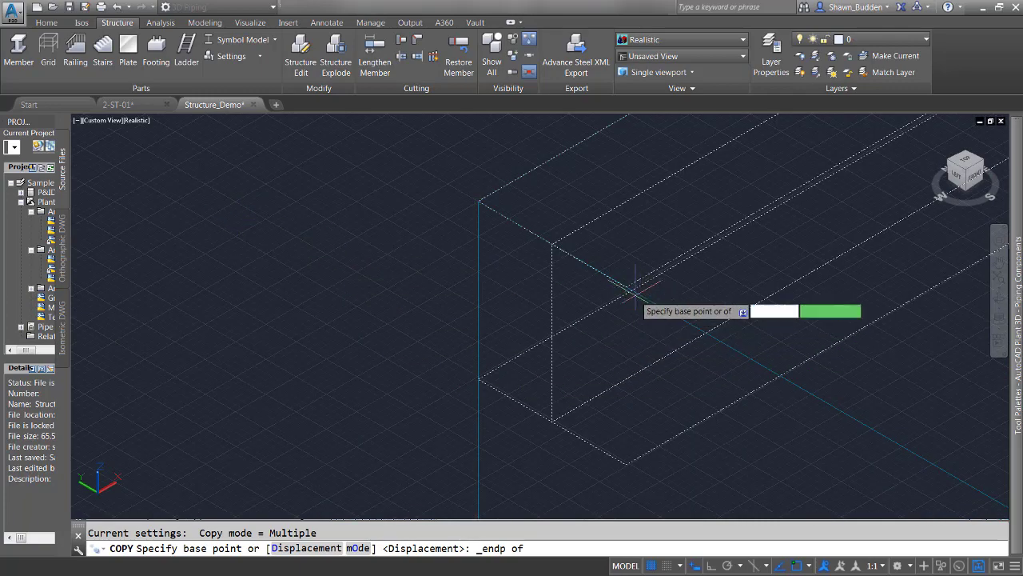
{"action": "left_click", "coordinate": [626, 286]}
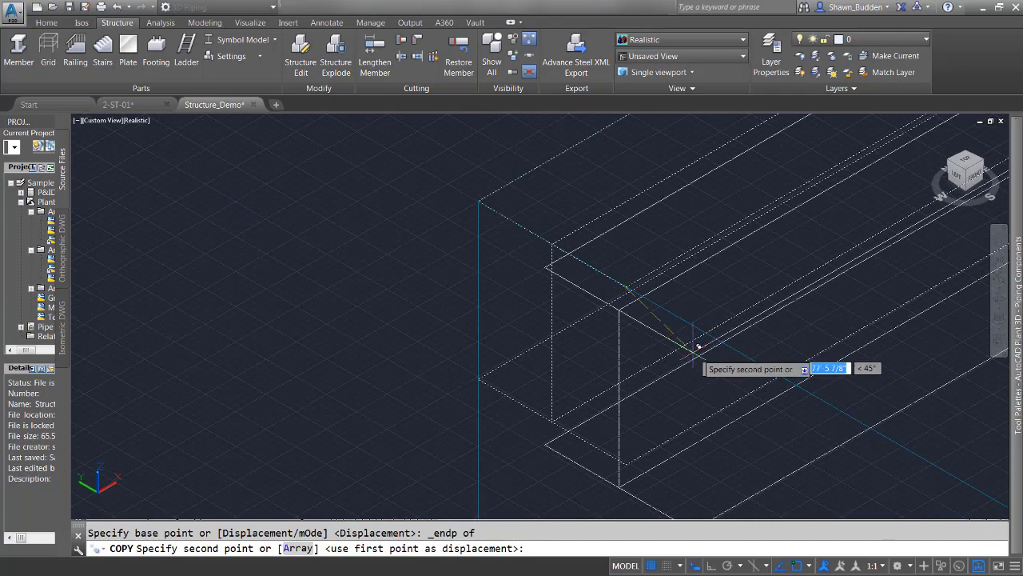
Place the copy at the grid's top corner above X1 and Y1 using an endpoint snap, and finish copying.
{"action": "scroll", "coordinate": [701, 343], "scroll_direction": "down", "scroll_amount": 5}
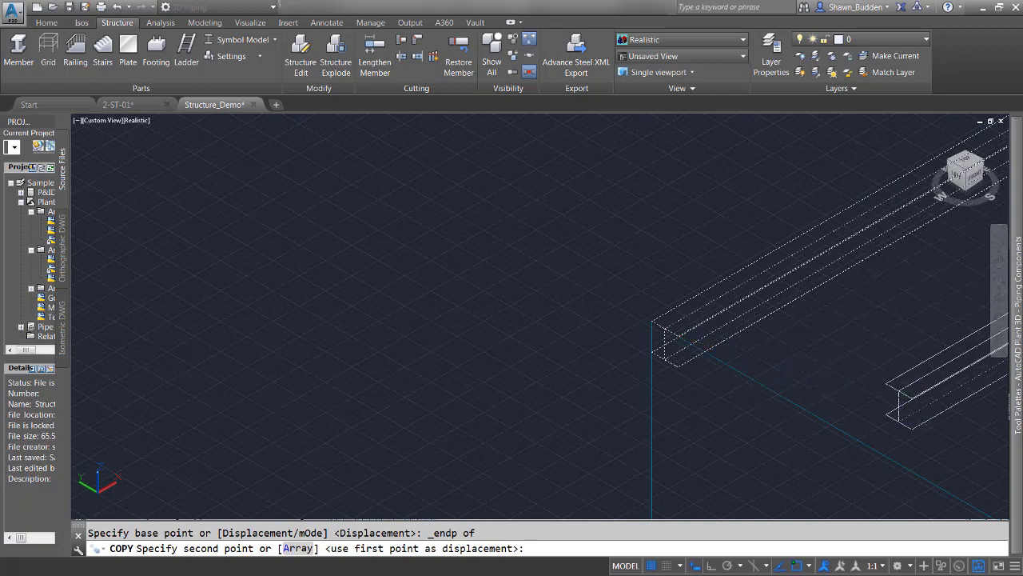
{"action": "middle_click_drag", "start_coordinate": [901, 400], "coordinate": [263, 126]}
{"action": "scroll", "coordinate": [263, 126], "scroll_direction": "down", "scroll_amount": 7}
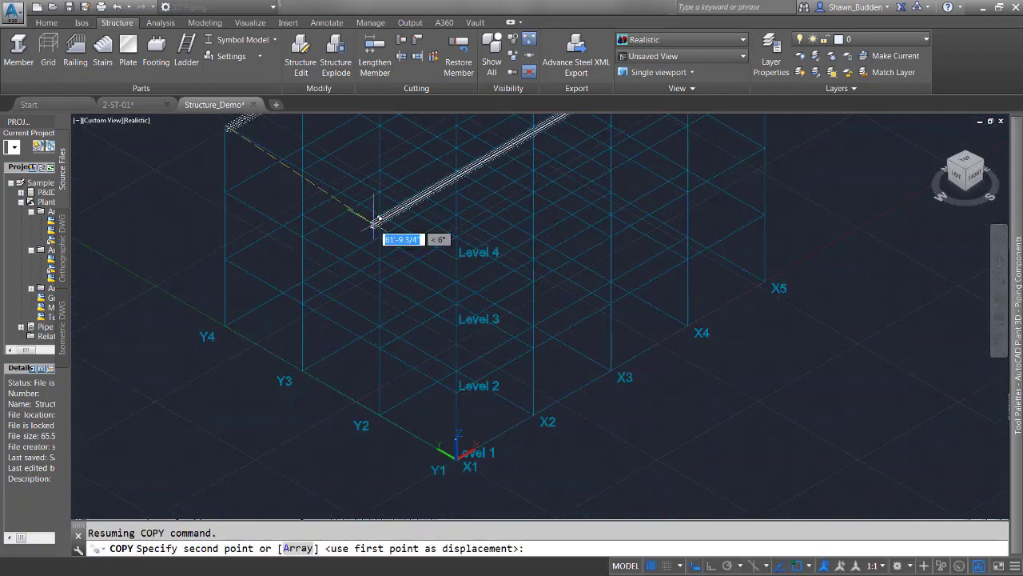
{"action": "scroll", "coordinate": [446, 257], "scroll_direction": "up", "scroll_amount": 9}
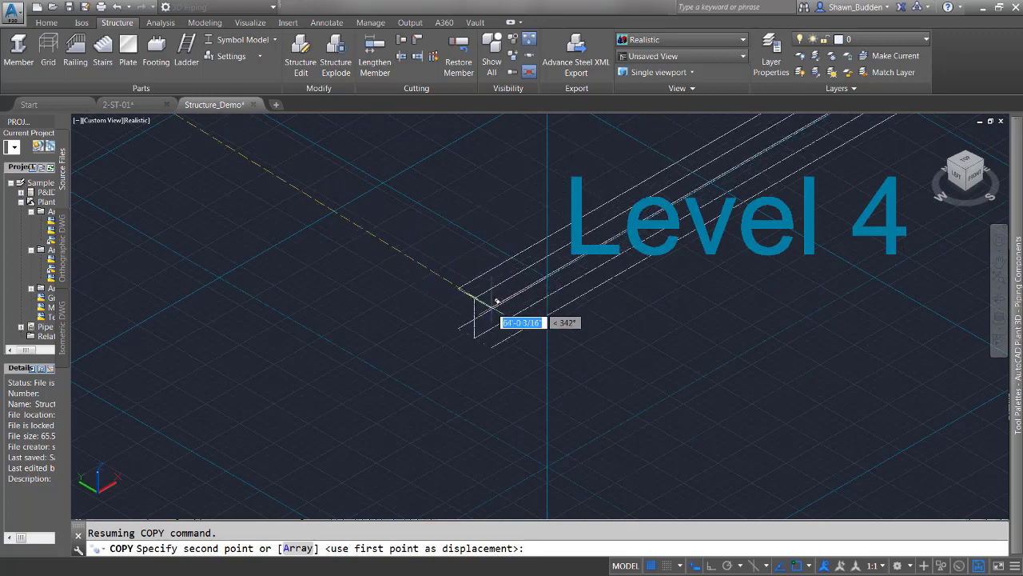
{"action": "right_click", "coordinate": [492, 300], "text": "shift"}
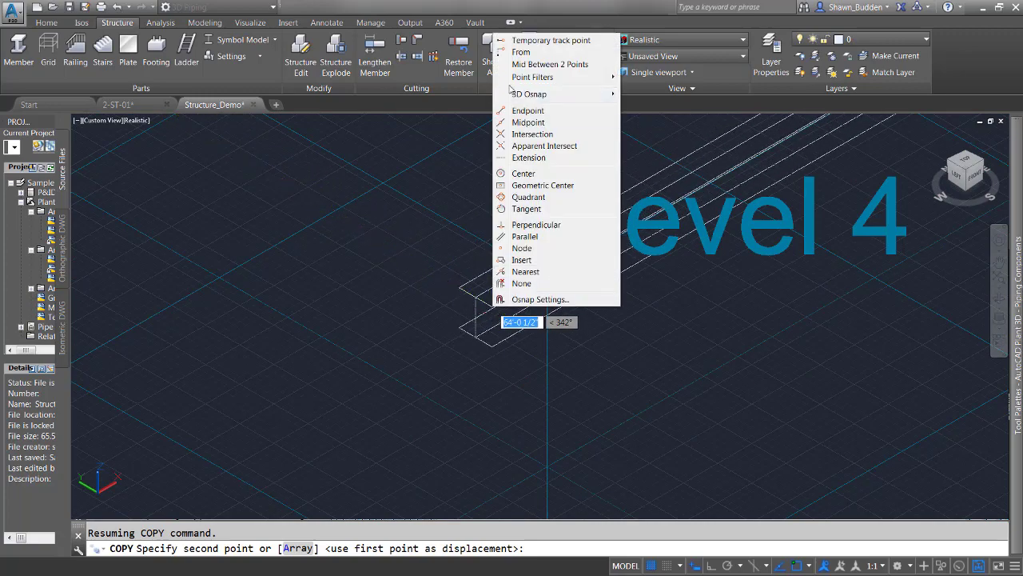
{"action": "left_click", "coordinate": [526, 112]}
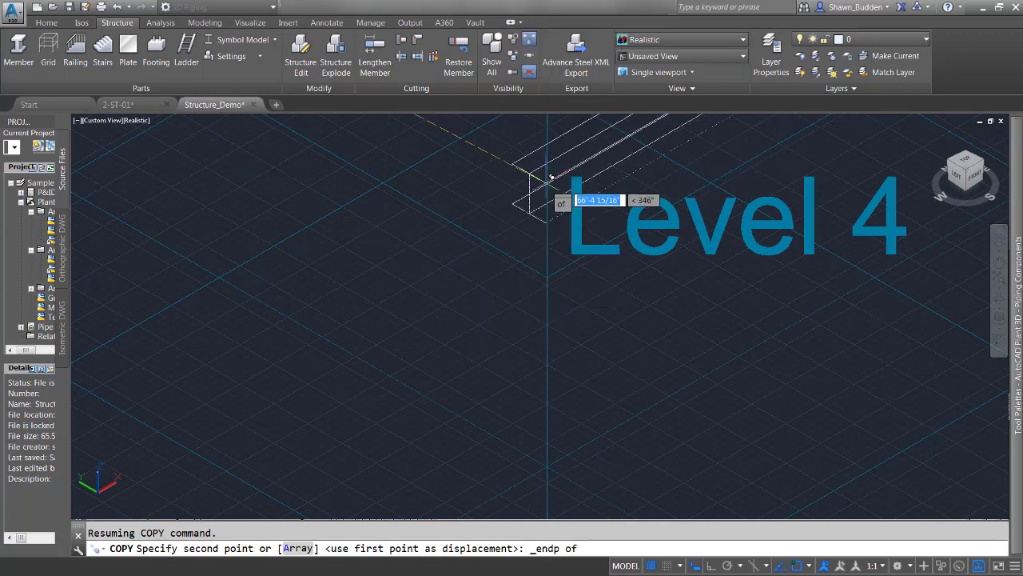
{"action": "left_click", "coordinate": [550, 273]}
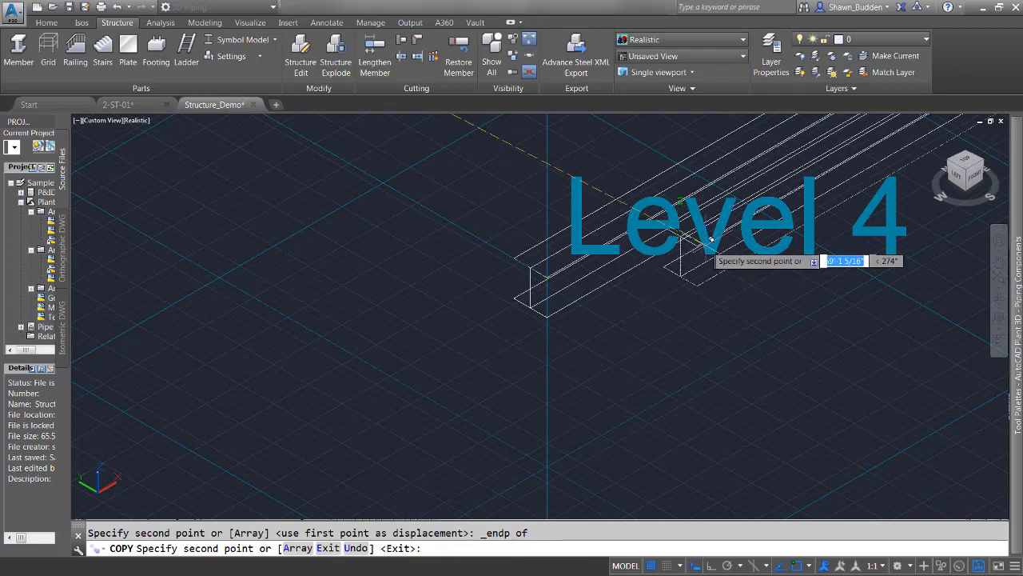
{"action": "right_click", "coordinate": [715, 248]}
{"action": "left_click", "coordinate": [743, 253]}
{"action": "scroll", "coordinate": [640, 256], "scroll_direction": "up", "scroll_amount": 2}
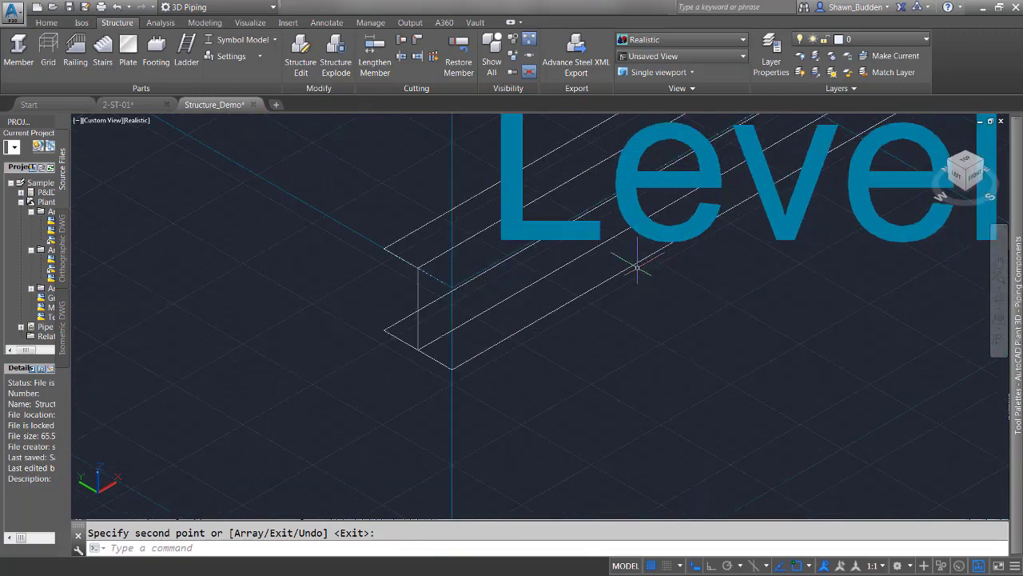
{"action": "scroll", "coordinate": [631, 255], "scroll_direction": "down", "scroll_amount": 6}
{"action": "scroll", "coordinate": [628, 256], "scroll_direction": "down", "scroll_amount": 2}
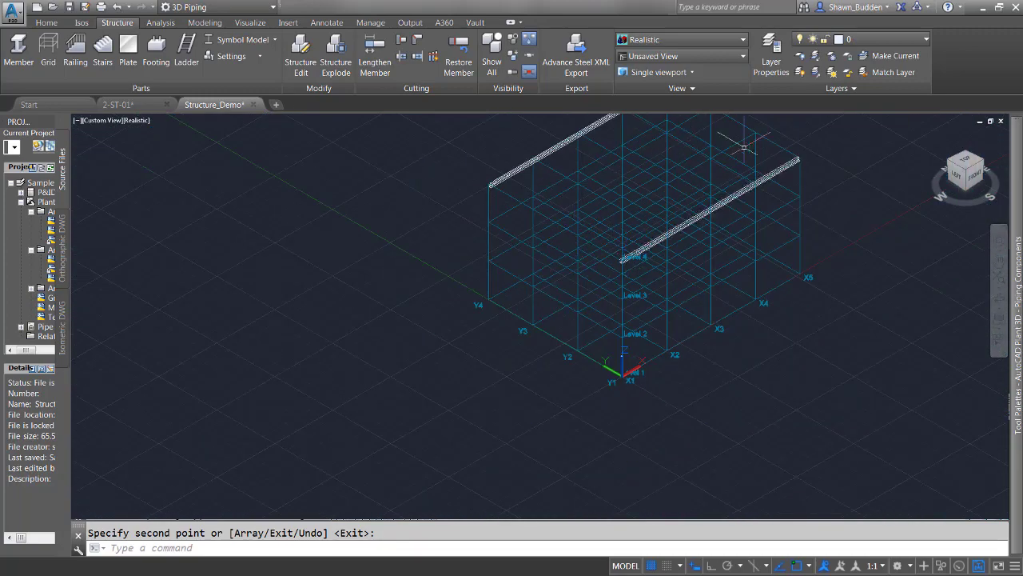
Start the Array command and select the member on the grid's top edge above Y1, at Level 4.
{"action": "scroll", "coordinate": [731, 143], "scroll_direction": "up", "scroll_amount": 2}
{"action": "key", "text": "Return"}
{"action": "middle_click_drag", "start_coordinate": [654, 185], "coordinate": [601, 285]}
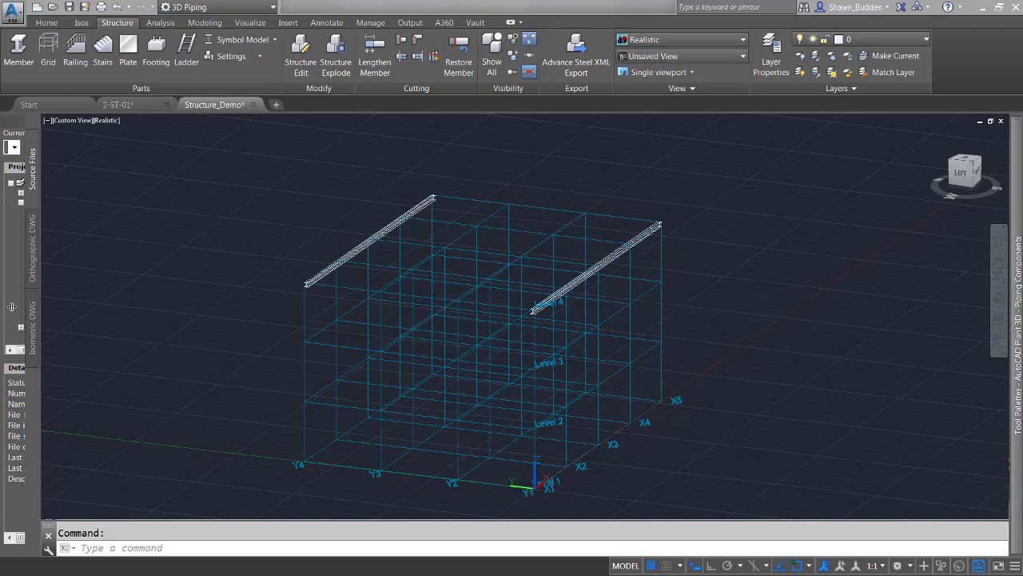
{"action": "left_click", "coordinate": [142, 549]}
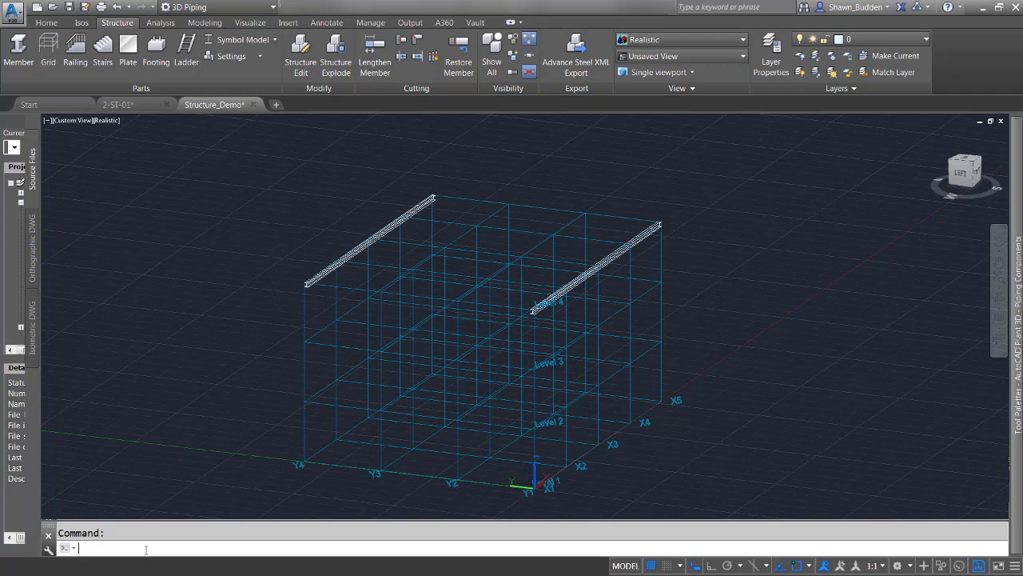
{"action": "type", "text": "array"}
{"action": "key", "text": "Return"}
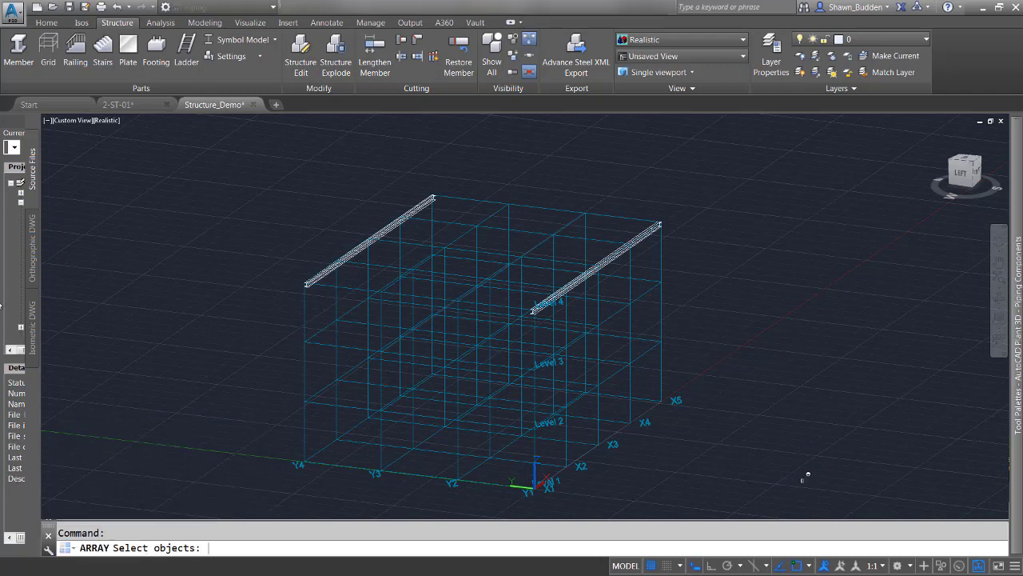
{"action": "scroll", "coordinate": [559, 289], "scroll_direction": "down", "scroll_amount": 4}
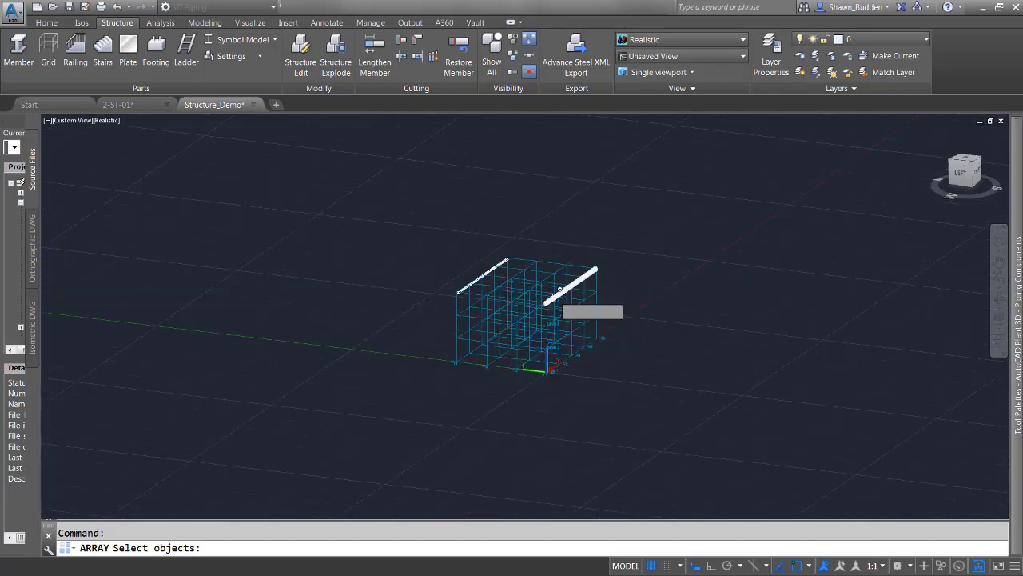
{"action": "scroll", "coordinate": [559, 289], "scroll_direction": "up", "scroll_amount": 10}
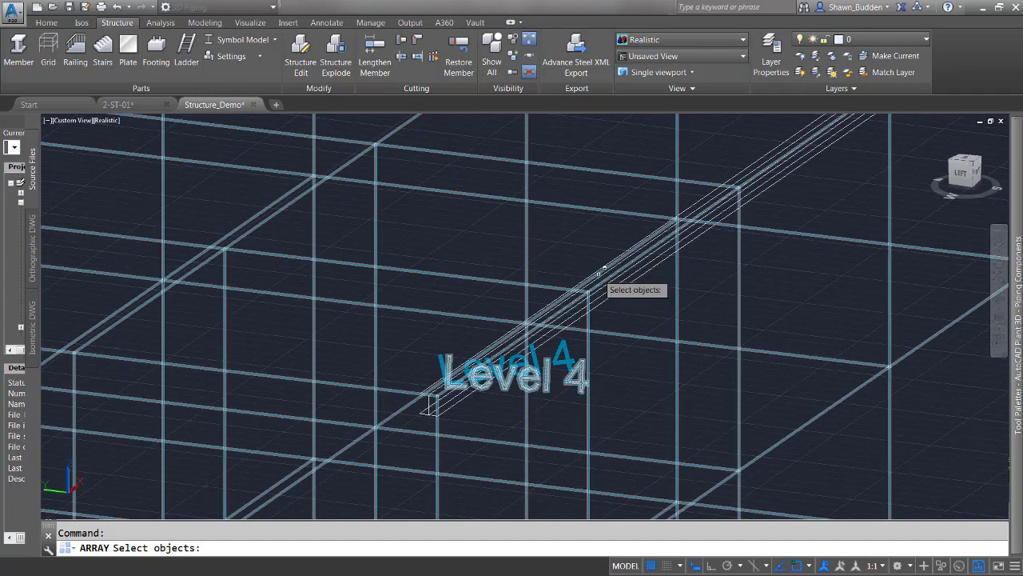
{"action": "left_click", "coordinate": [593, 265]}
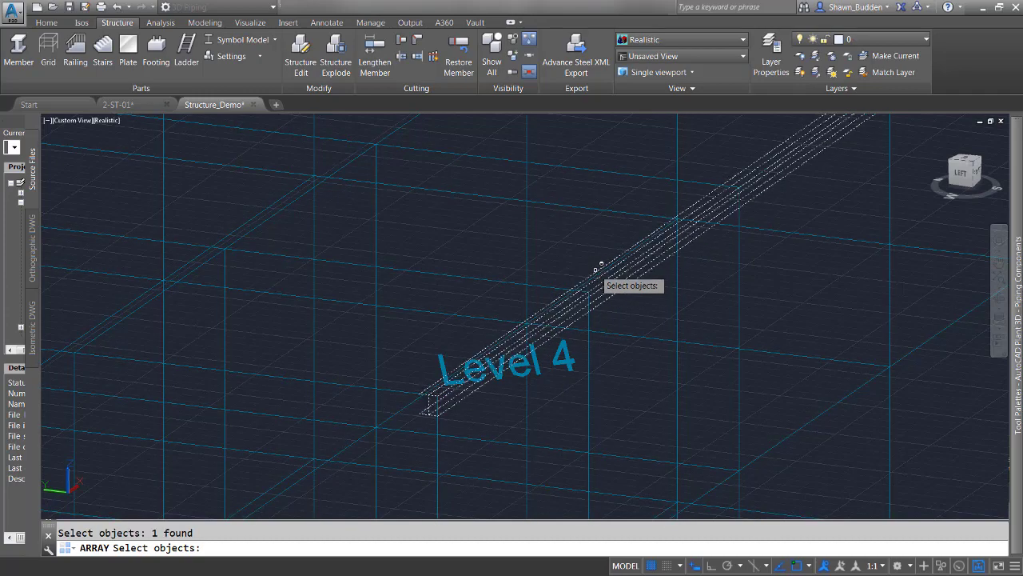
Add the member on the opposite top edge above Y4 to the array selection and choose the Rectangular array type.
{"action": "scroll", "coordinate": [598, 267], "scroll_direction": "up", "scroll_amount": 2}
{"action": "scroll", "coordinate": [579, 257], "scroll_direction": "down", "scroll_amount": 4}
{"action": "scroll", "coordinate": [559, 260], "scroll_direction": "down", "scroll_amount": 4}
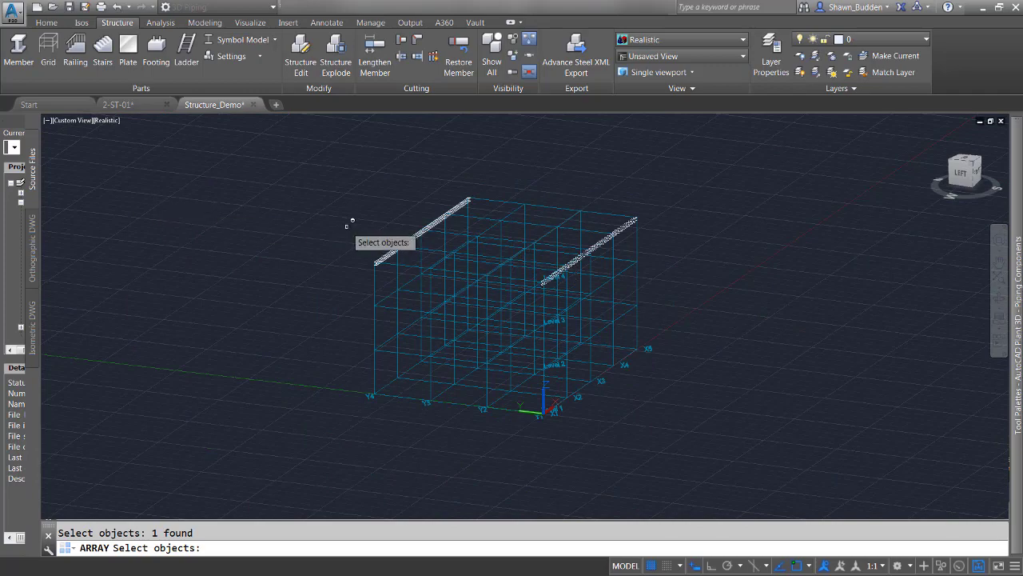
{"action": "scroll", "coordinate": [413, 253], "scroll_direction": "up", "scroll_amount": 5}
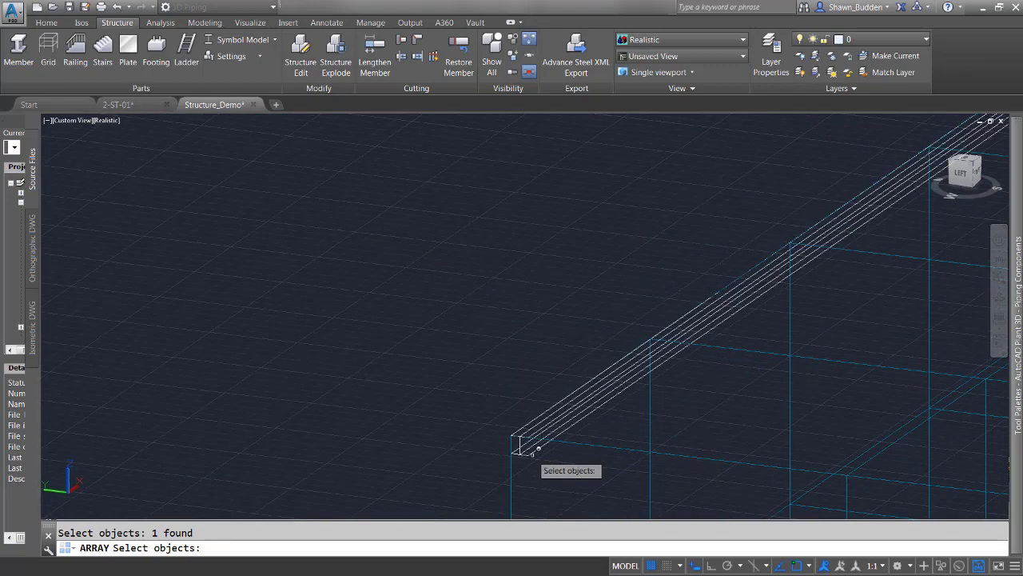
{"action": "left_click", "coordinate": [534, 447]}
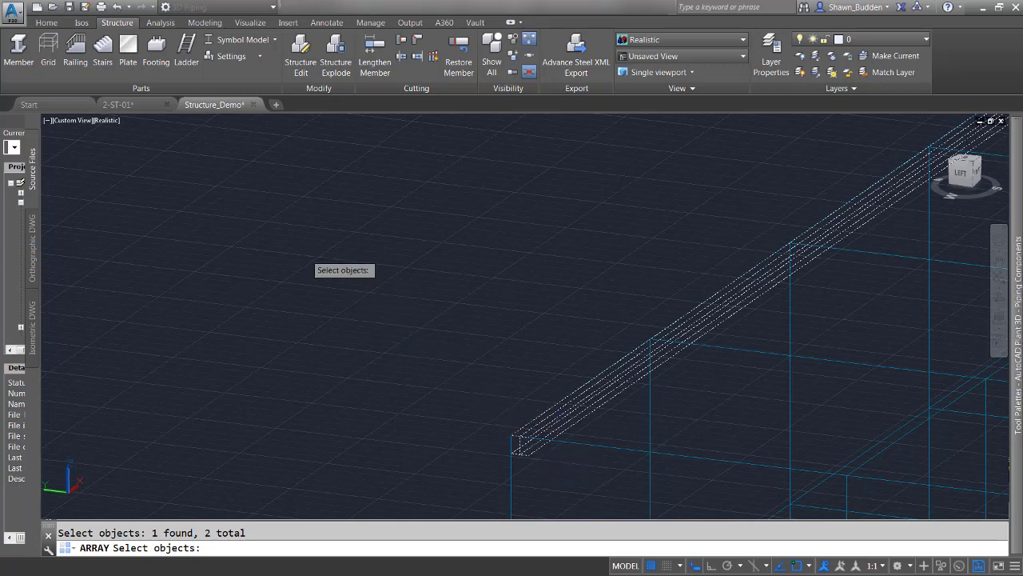
{"action": "key", "text": "Return"}
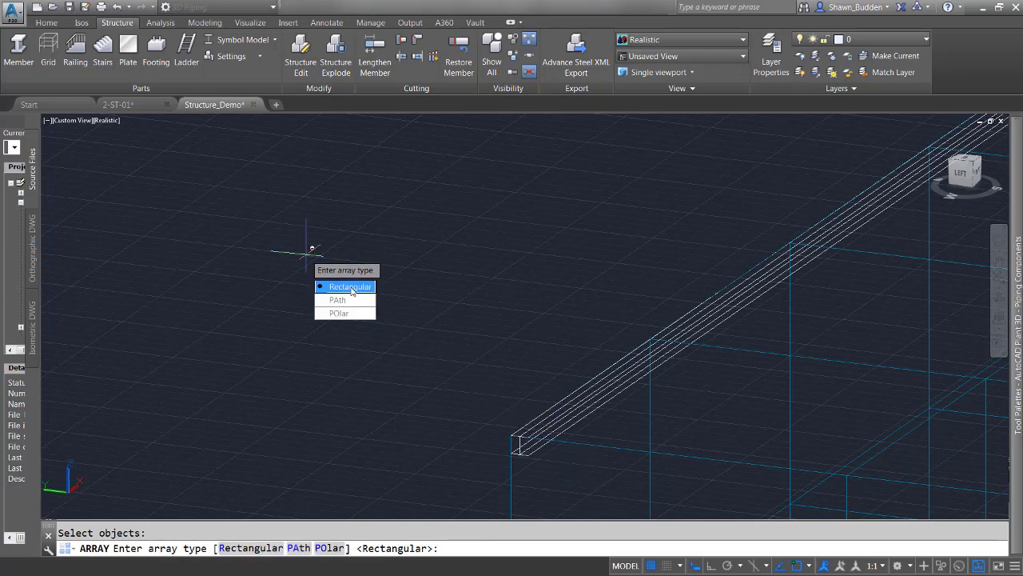
{"action": "left_click", "coordinate": [354, 293]}
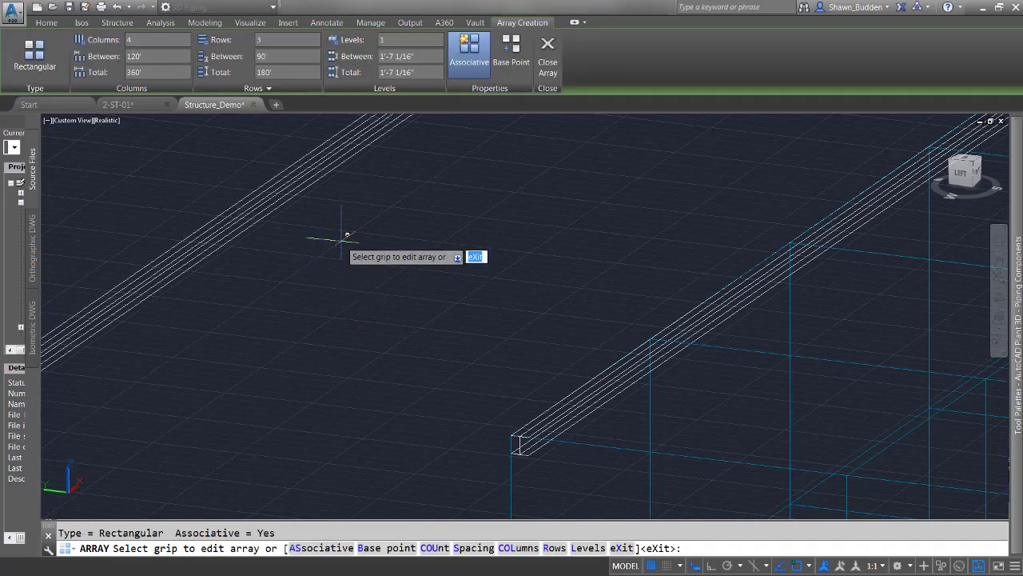
Set the rectangular array to 1 column and 1 row.
{"action": "scroll", "coordinate": [376, 260], "scroll_direction": "down", "scroll_amount": 3}
{"action": "scroll", "coordinate": [384, 262], "scroll_direction": "down", "scroll_amount": 3}
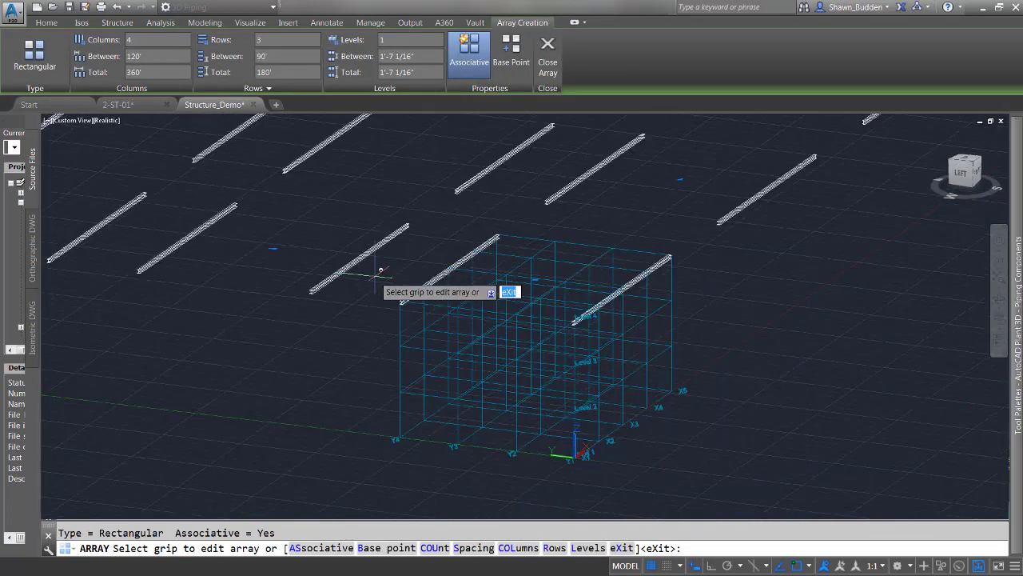
{"action": "scroll", "coordinate": [448, 290], "scroll_direction": "down", "scroll_amount": 2}
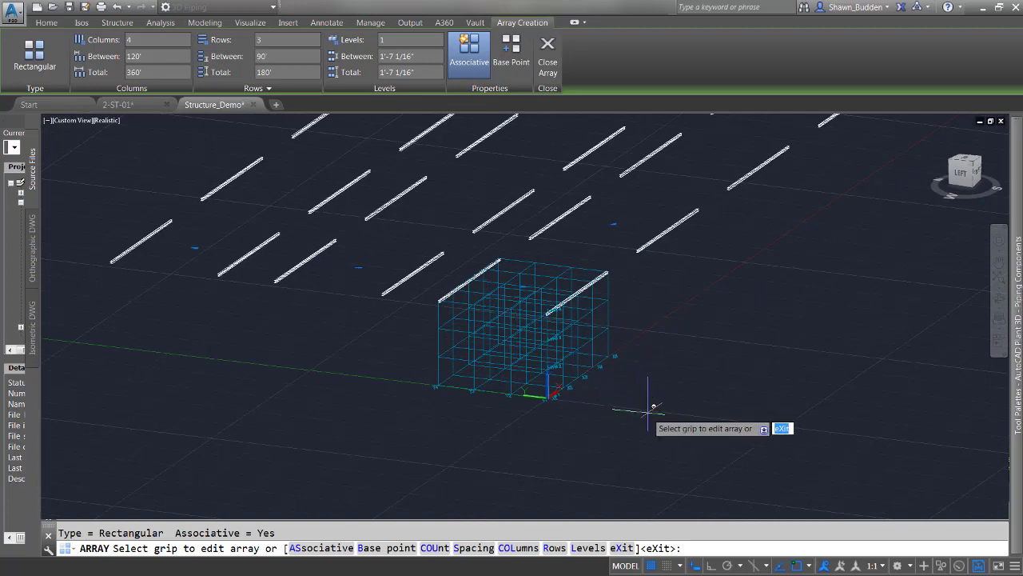
{"action": "middle_click_drag", "start_coordinate": [651, 418], "coordinate": [655, 475]}
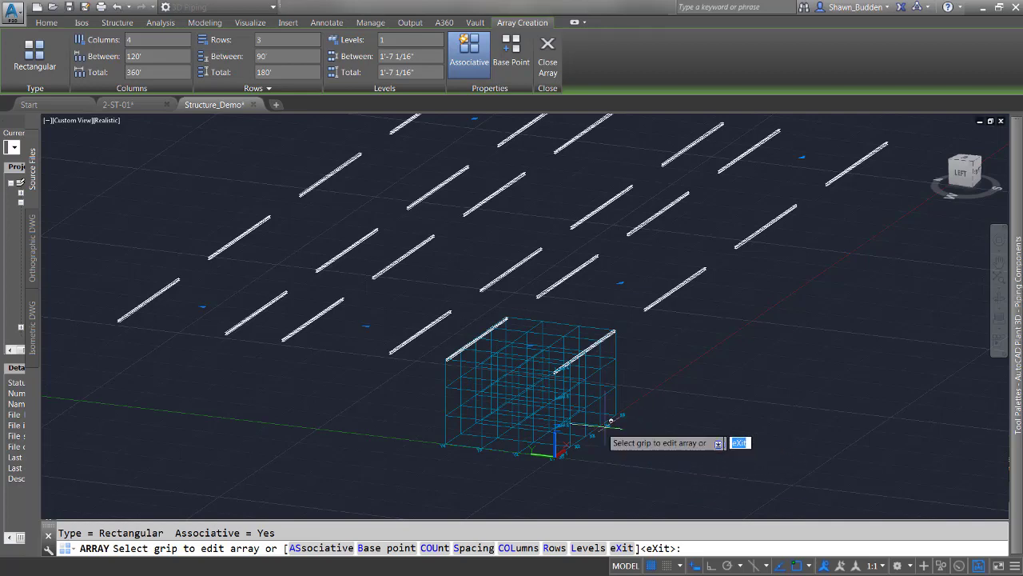
{"action": "scroll", "coordinate": [540, 419], "scroll_direction": "up", "scroll_amount": 5}
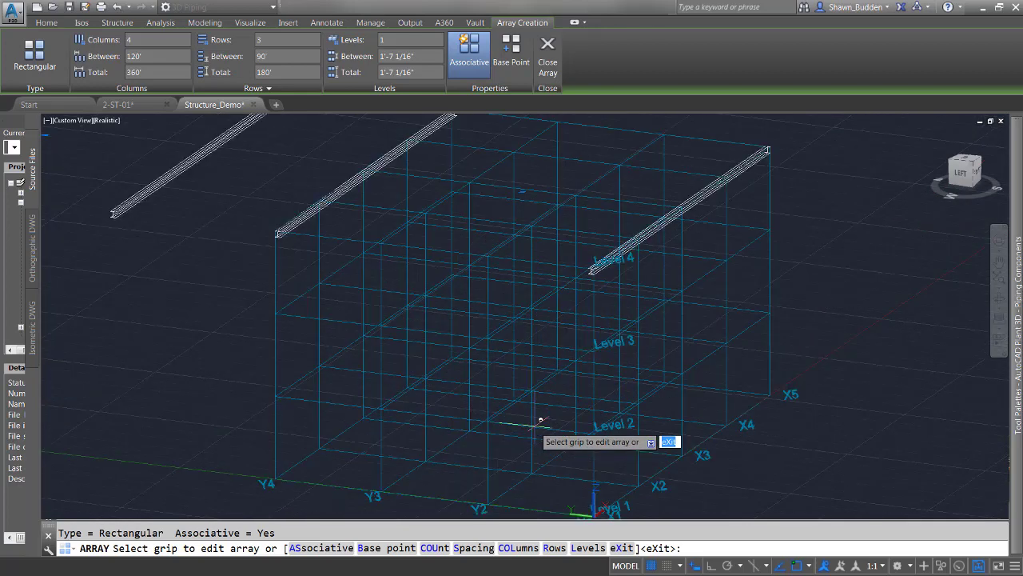
{"action": "middle_click_drag", "start_coordinate": [506, 342], "coordinate": [510, 307]}
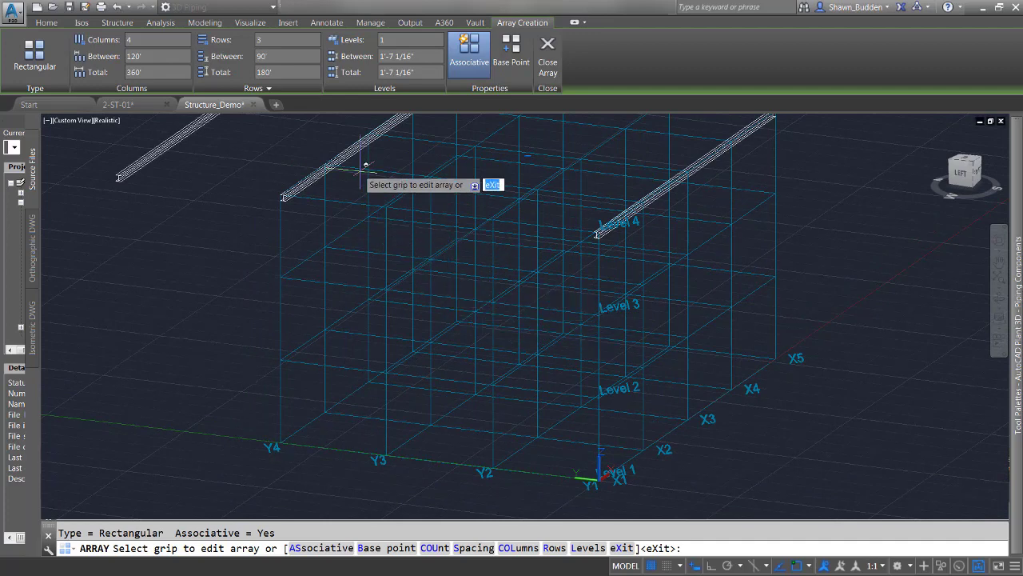
{"action": "left_click", "coordinate": [150, 39]}
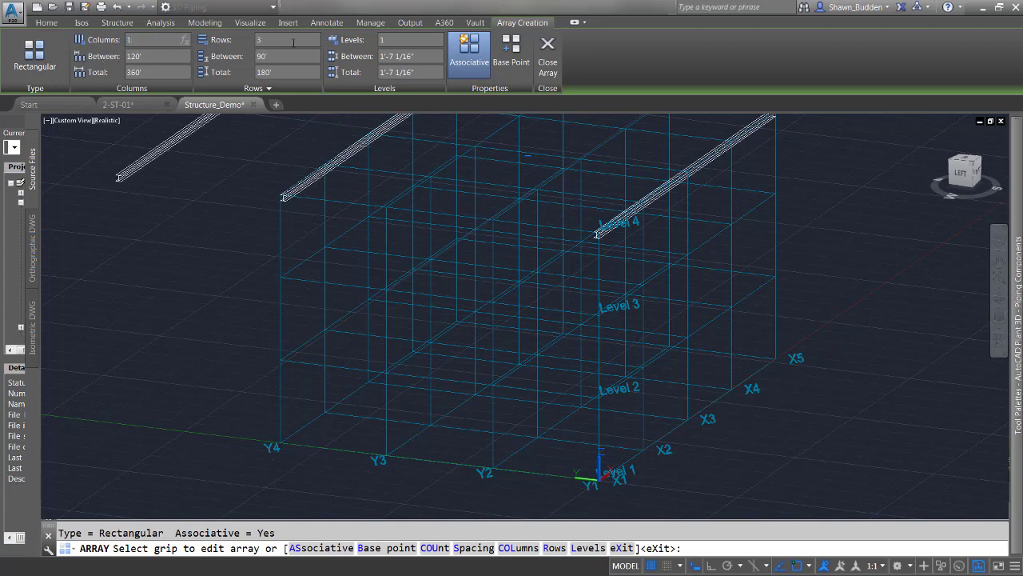
{"action": "type", "text": "1"}
{"action": "key", "text": "Return"}
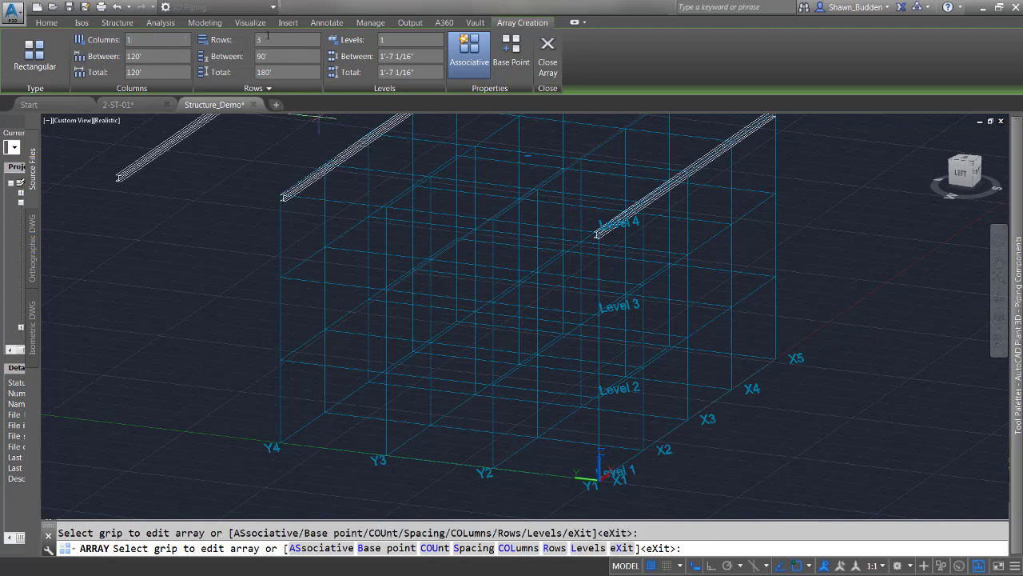
{"action": "left_click", "coordinate": [268, 36]}
{"action": "key", "text": "Return"}
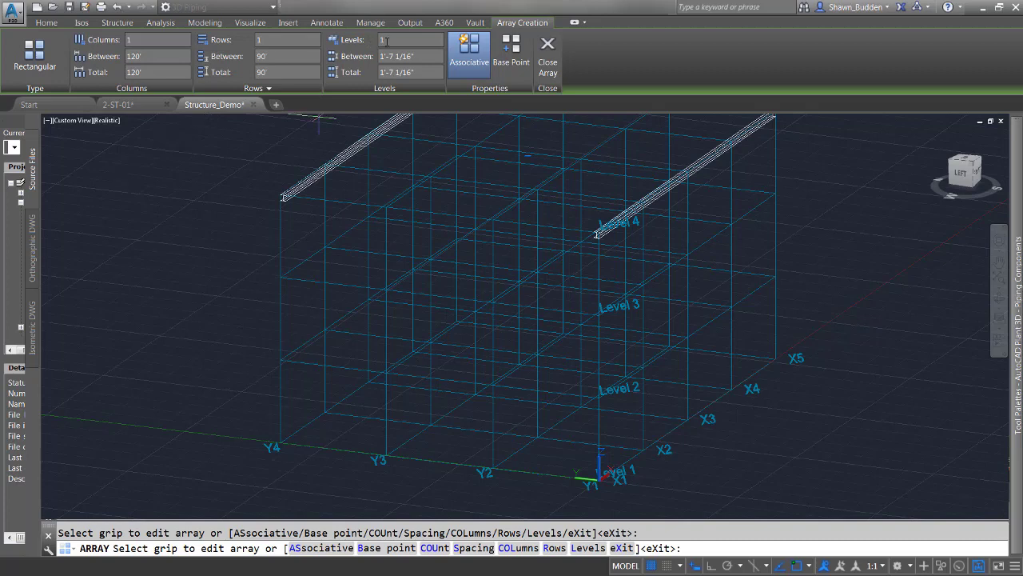
Set the array to 3 levels with a level spacing of -15'.
{"action": "left_click", "coordinate": [382, 40]}
{"action": "key", "text": "Return"}
{"action": "key", "text": "Return"}
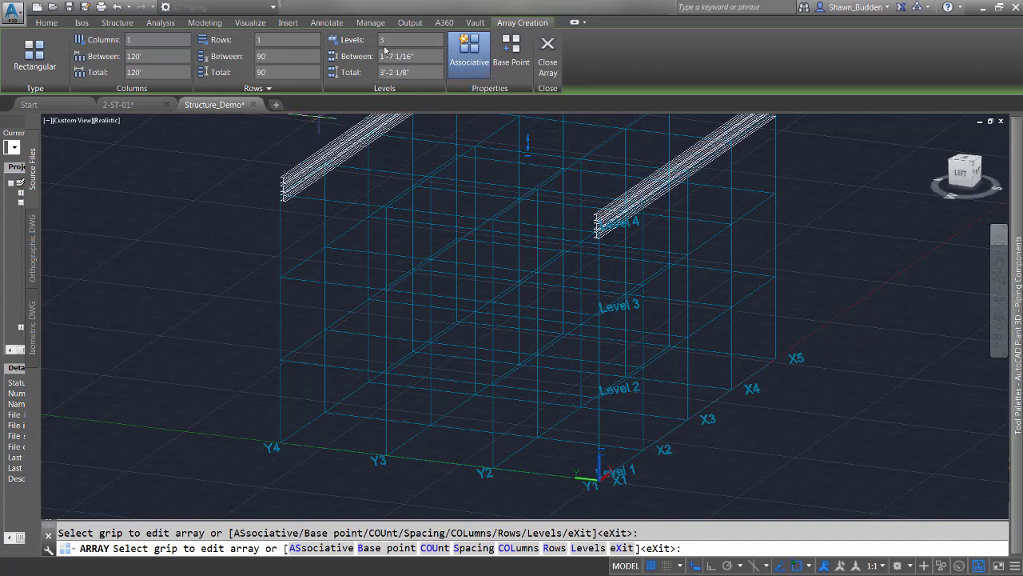
{"action": "left_click", "coordinate": [433, 56]}
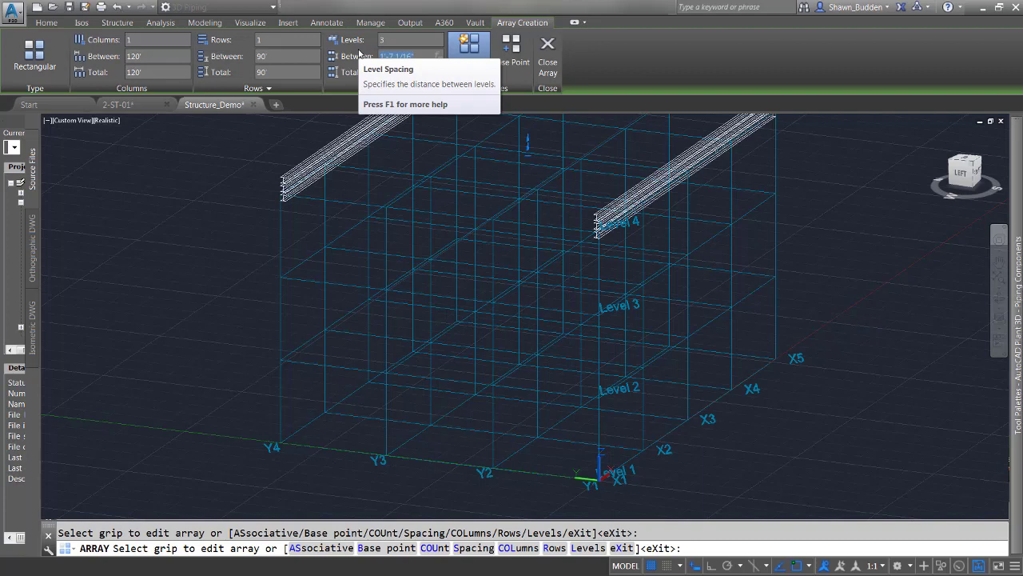
{"action": "type", "text": "-15"}
{"action": "key", "text": "Return"}
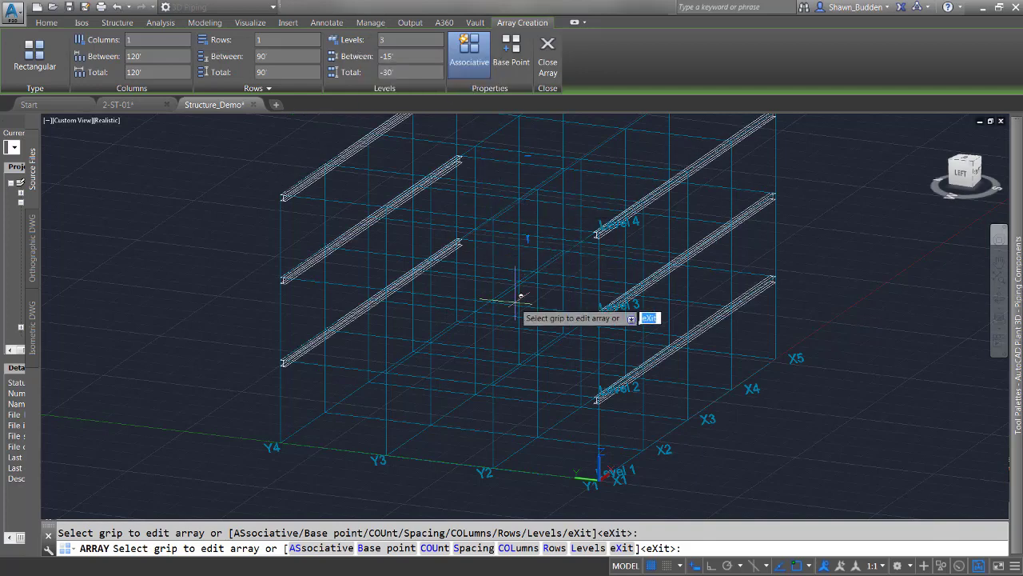
Examine how the arrayed members sit against the grid corners at Levels 2, 3 and 4 on both sides.
{"action": "scroll", "coordinate": [619, 419], "scroll_direction": "down", "scroll_amount": 2}
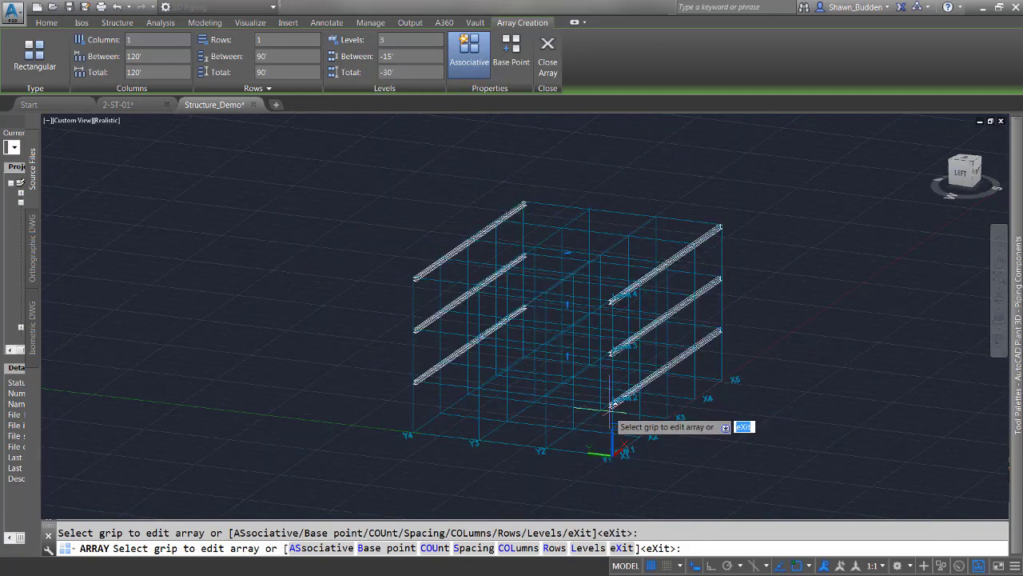
{"action": "scroll", "coordinate": [616, 392], "scroll_direction": "up", "scroll_amount": 8}
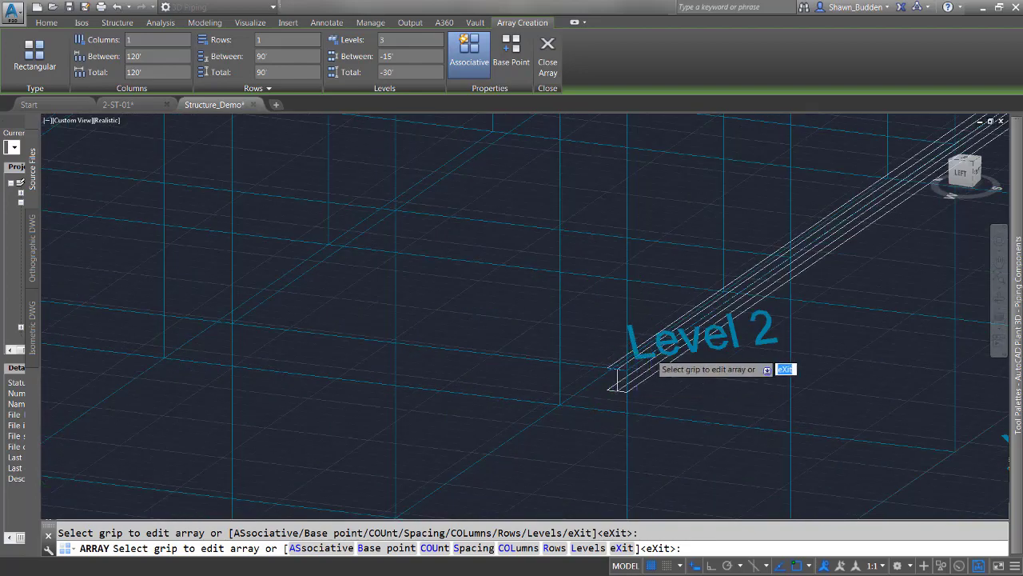
{"action": "scroll", "coordinate": [640, 355], "scroll_direction": "up", "scroll_amount": 5}
{"action": "scroll", "coordinate": [658, 348], "scroll_direction": "down", "scroll_amount": 6}
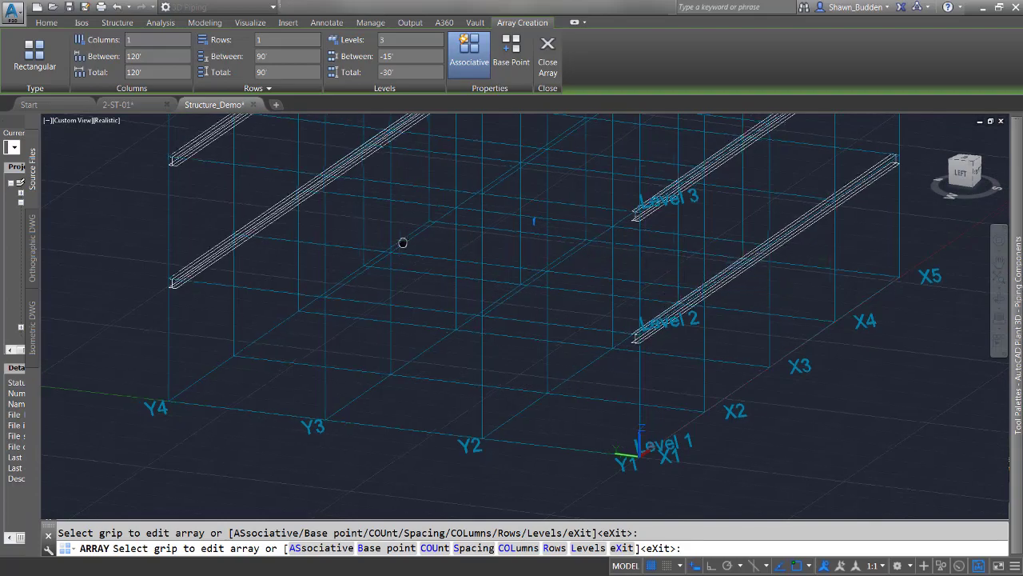
{"action": "middle_click_drag", "start_coordinate": [402, 242], "coordinate": [371, 368]}
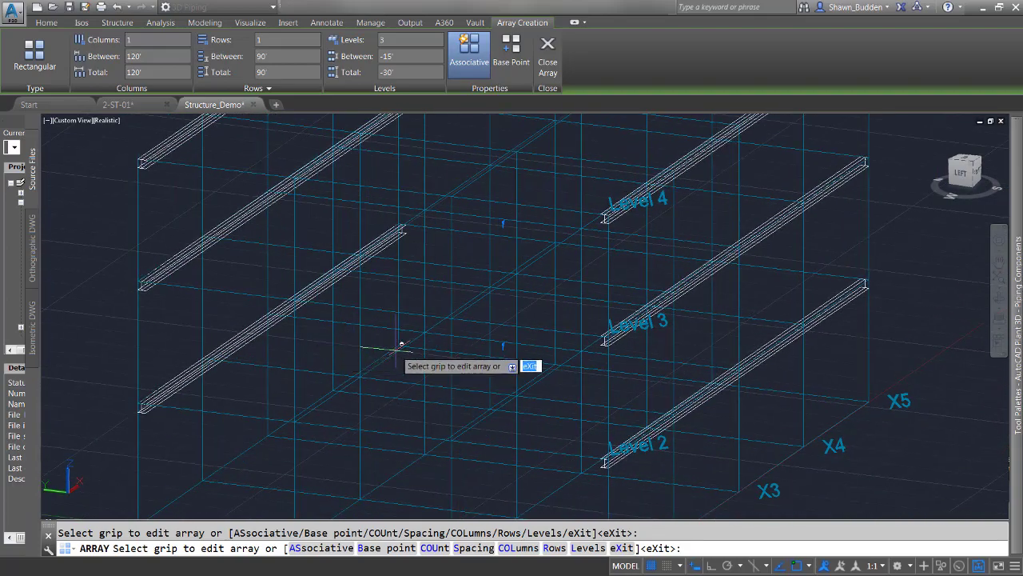
{"action": "scroll", "coordinate": [400, 349], "scroll_direction": "up", "scroll_amount": 3}
{"action": "scroll", "coordinate": [400, 350], "scroll_direction": "down", "scroll_amount": 4}
{"action": "scroll", "coordinate": [406, 344], "scroll_direction": "down", "scroll_amount": 2}
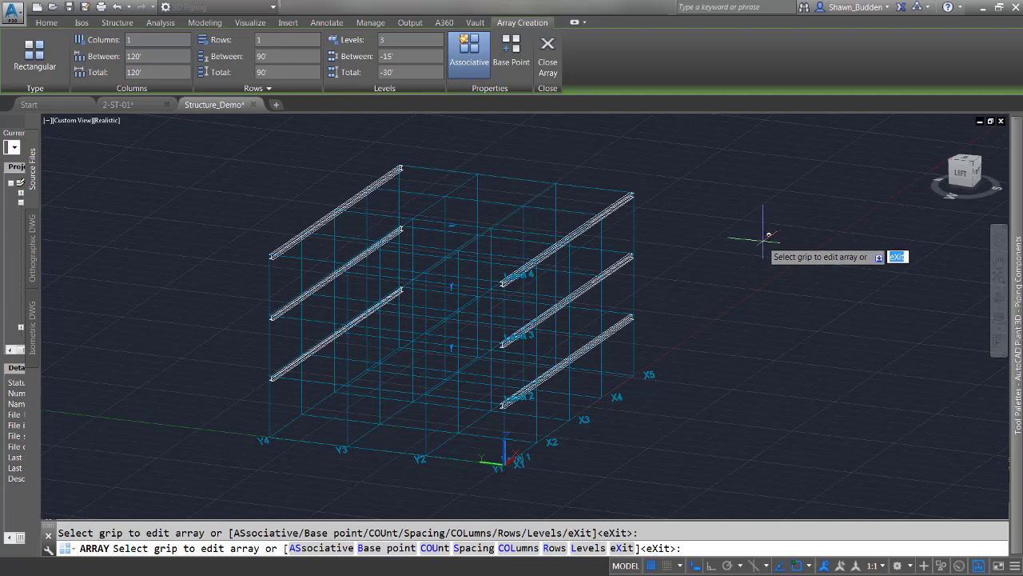
{"action": "middle_click_drag", "start_coordinate": [195, 343], "coordinate": [315, 341]}
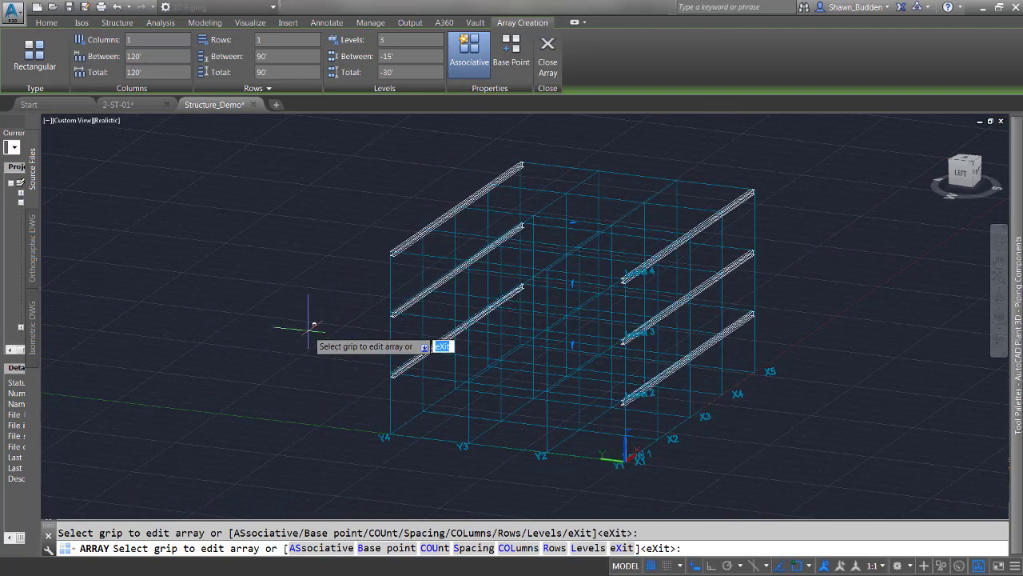